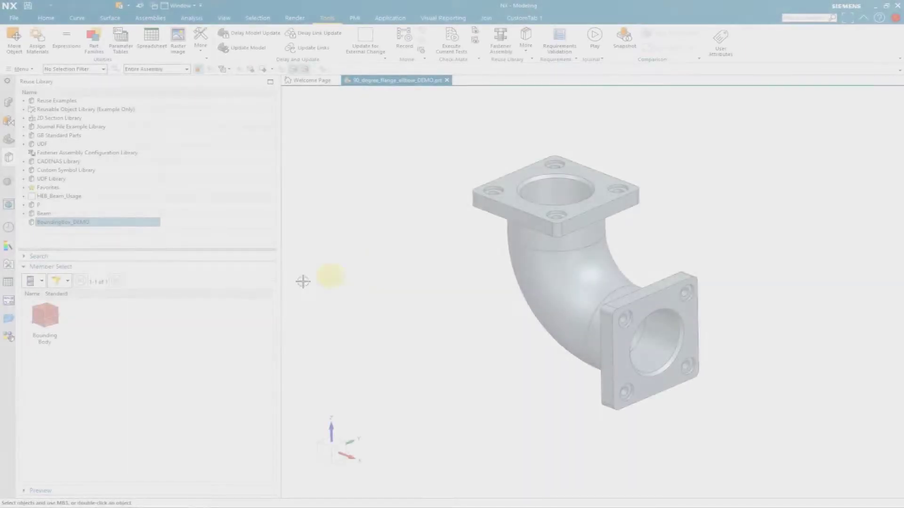
- Insert the reusable Bounding Body feature from the BoundingBox_DEMO library, using the flanged elbow solid as its parent body
{"action": "left_click_drag", "start_coordinate": [45, 317], "coordinate": [390, 299]}
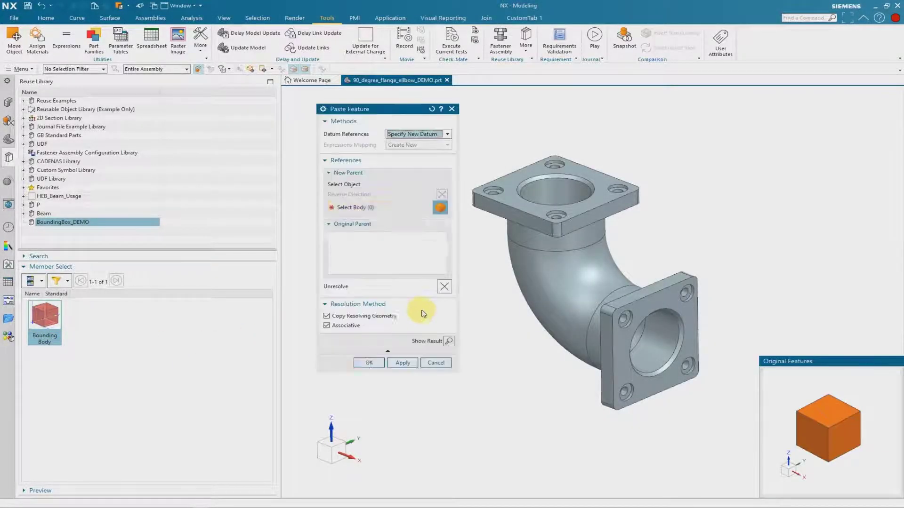
{"action": "left_click", "coordinate": [552, 284]}
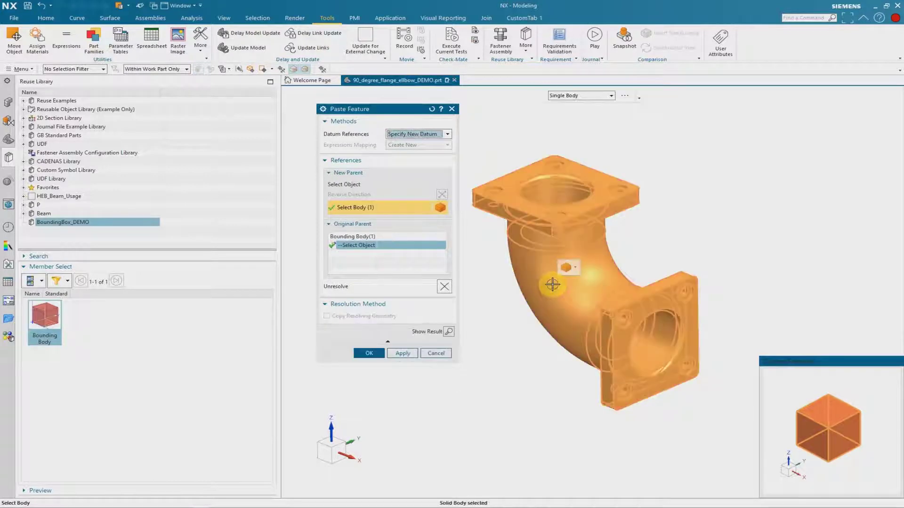
{"action": "left_click", "coordinate": [369, 353]}
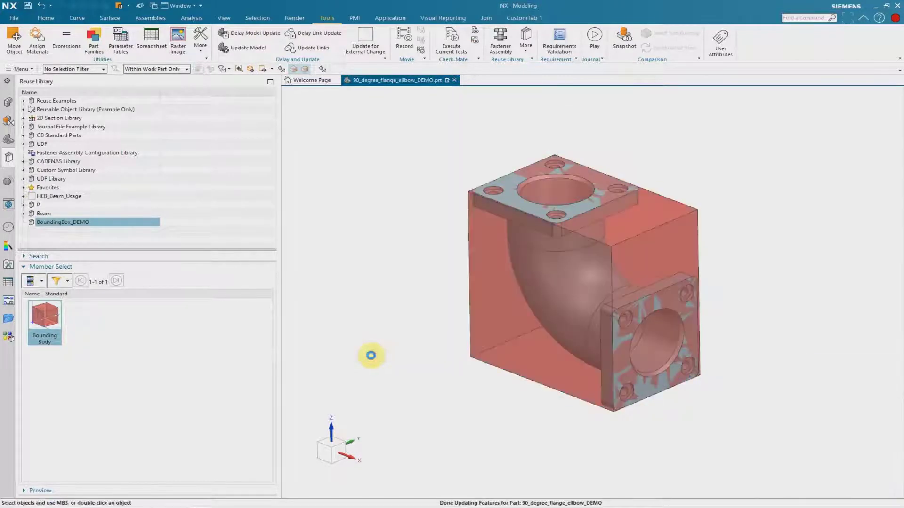
- Select the 90_degree_flange_ellbow_DEMO part in the assembly structure and run Update for External Change on it
{"action": "left_click", "coordinate": [9, 102]}
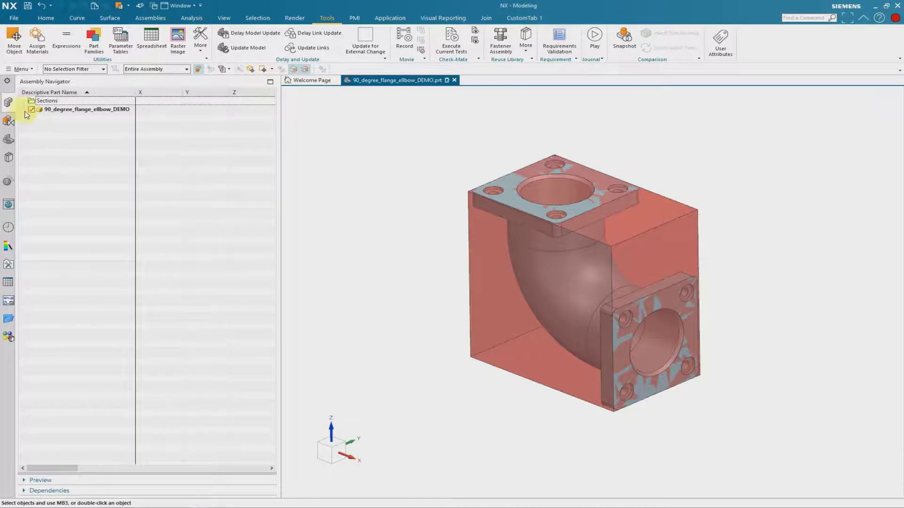
{"action": "left_click", "coordinate": [59, 109]}
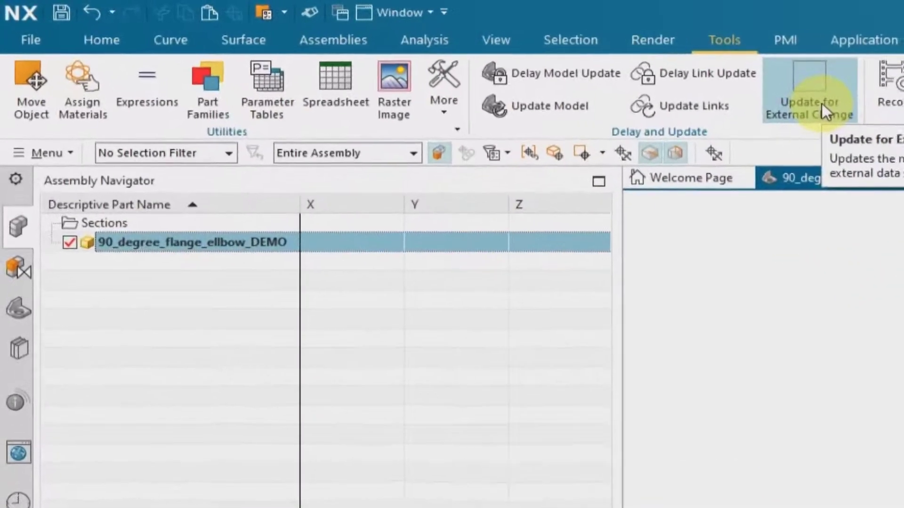
{"action": "left_click", "coordinate": [389, 49]}
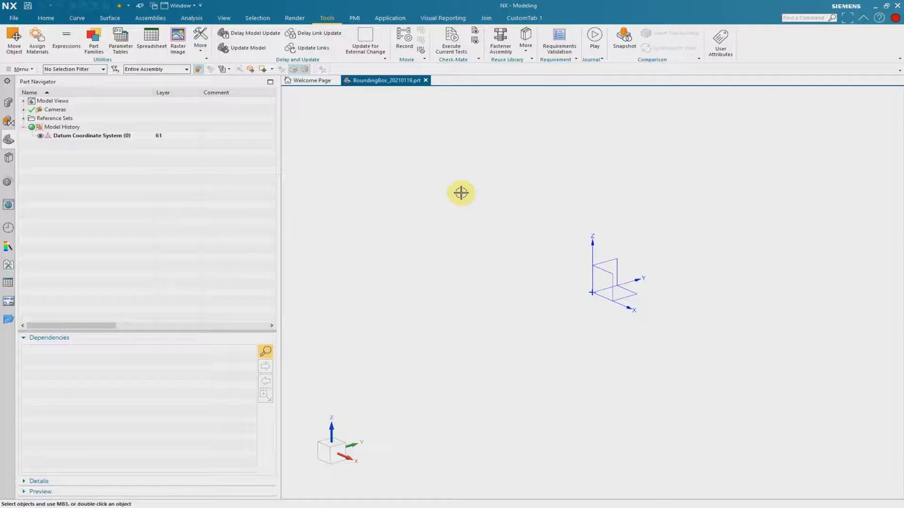
- Create a 100 x 100 x 100 mm block at the coordinate system origin, using origin and edge lengths and no Boolean
{"action": "left_click", "coordinate": [31, 70]}
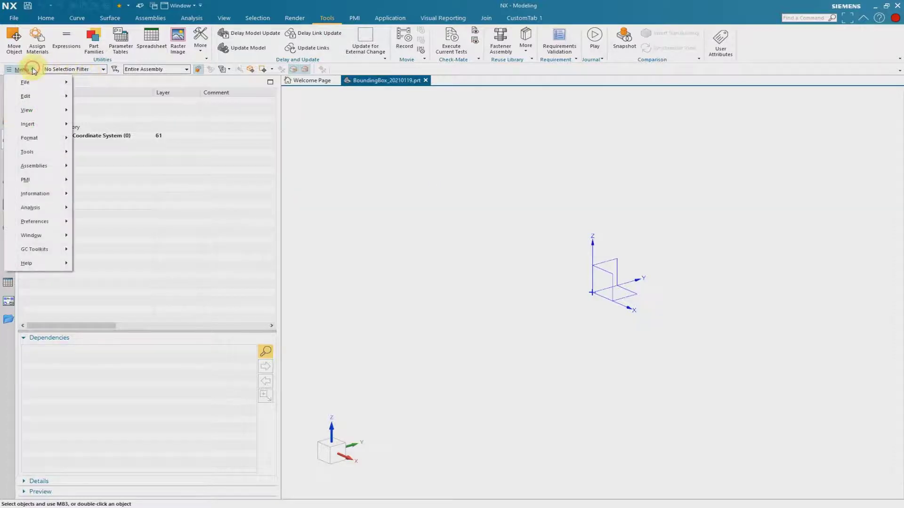
{"action": "mouse_move", "coordinate": [37, 129]}
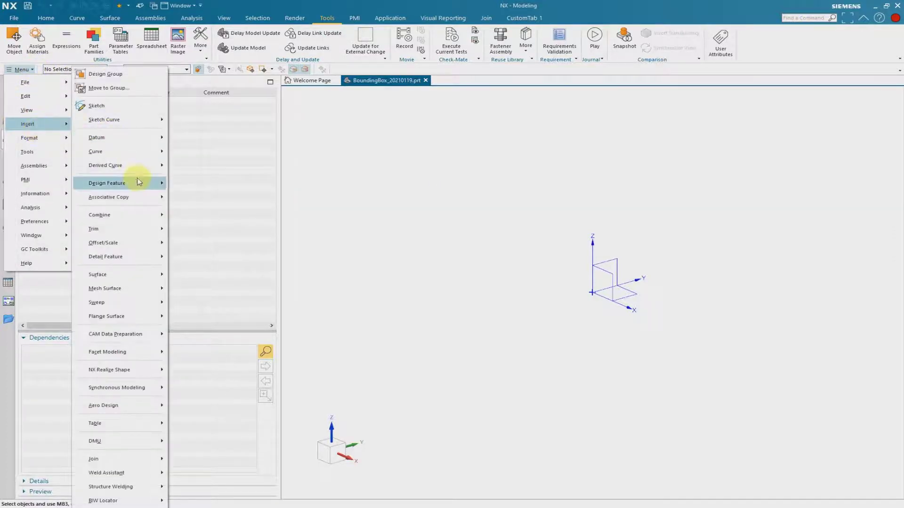
{"action": "mouse_move", "coordinate": [140, 183]}
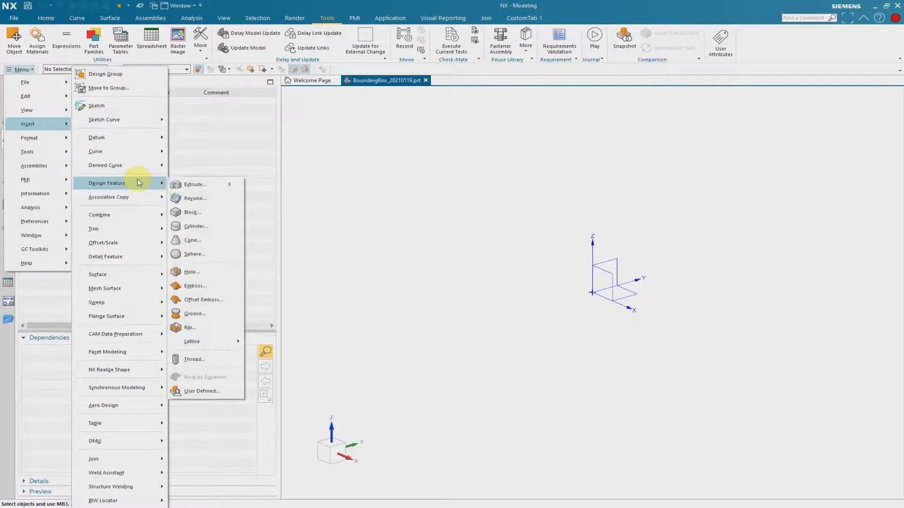
{"action": "left_click", "coordinate": [227, 216]}
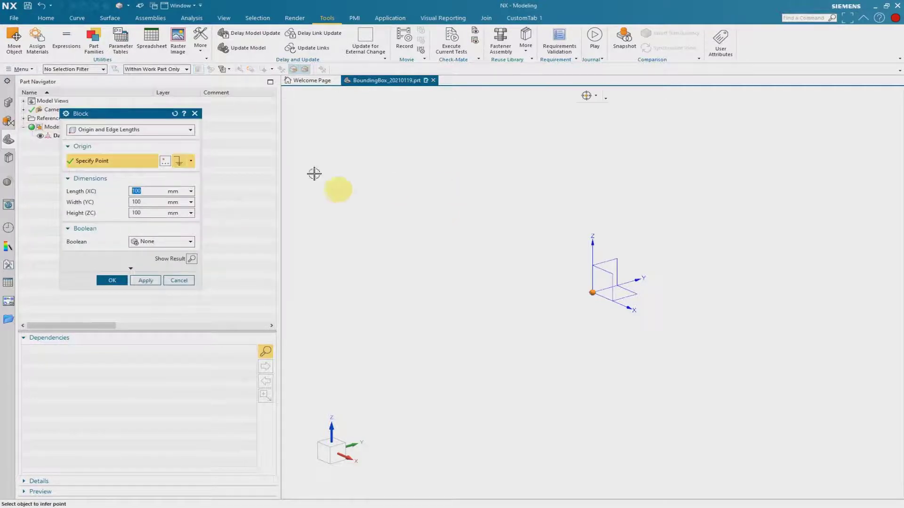
{"action": "left_click_drag", "start_coordinate": [157, 118], "coordinate": [422, 171]}
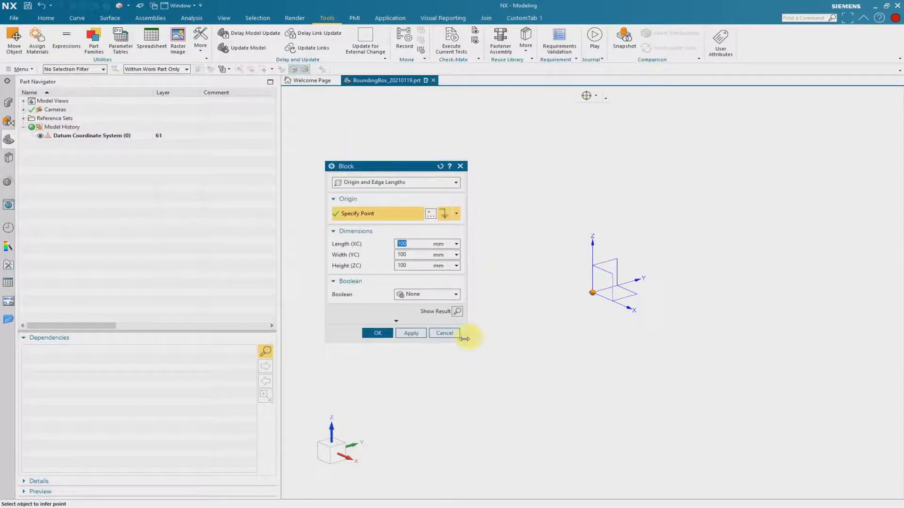
{"action": "left_click", "coordinate": [382, 336]}
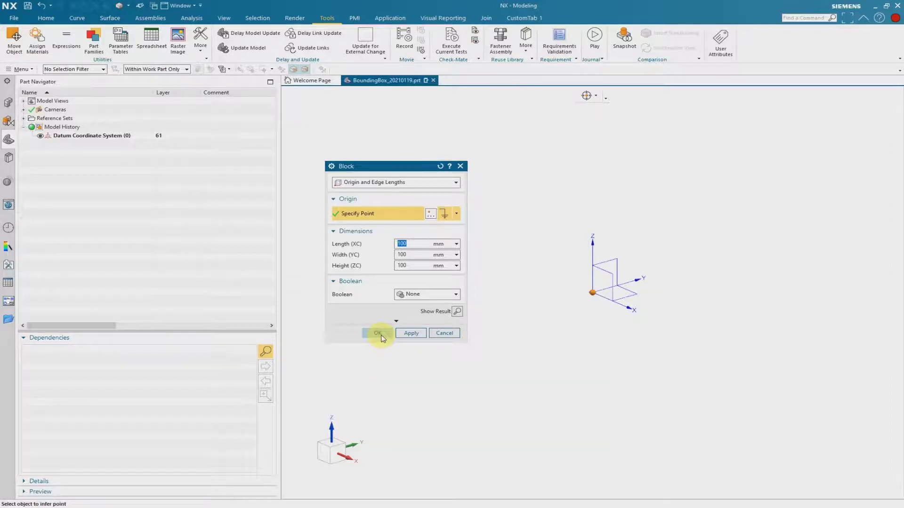
{"action": "middle_click_drag", "start_coordinate": [452, 226], "coordinate": [338, 301]}
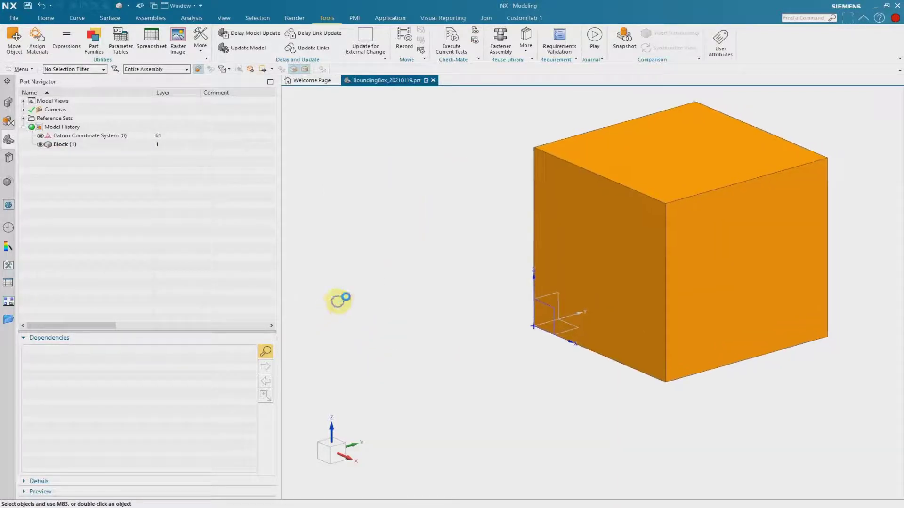
{"action": "key", "text": "ctrl+f"}
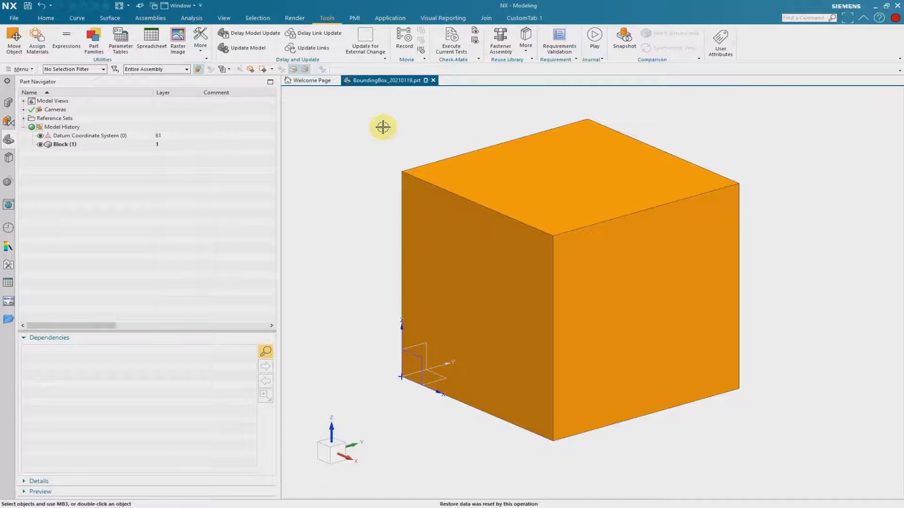
- Create a block-shaped Bounding Body around the cube with a single offset of 0 mm, and hide the original block
{"action": "left_click", "coordinate": [45, 18]}
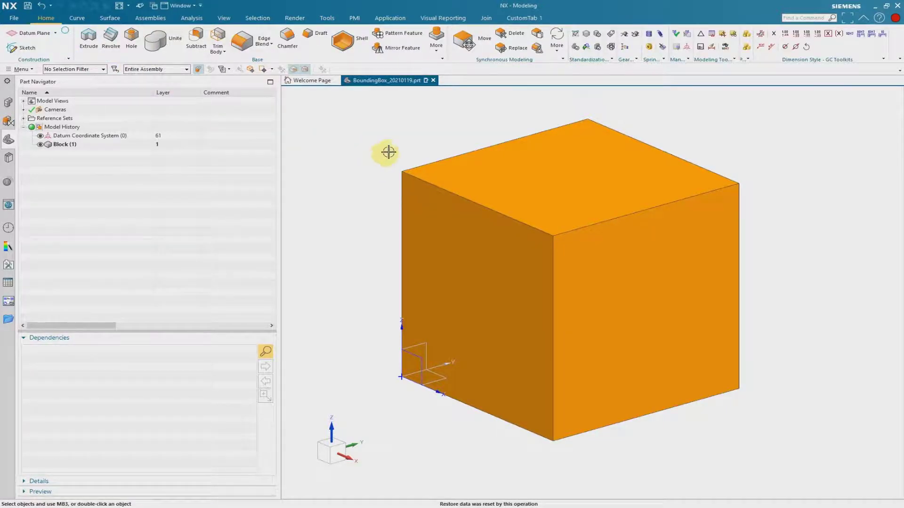
{"action": "left_click", "coordinate": [437, 51]}
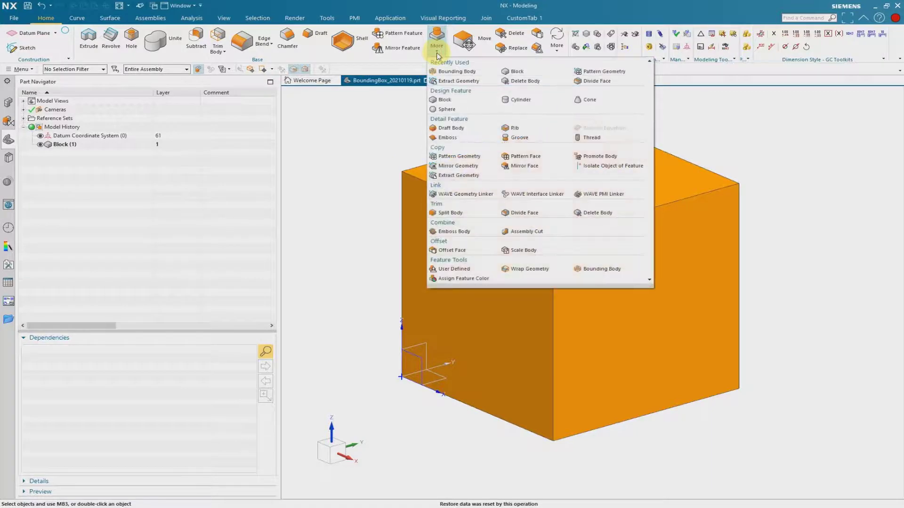
{"action": "left_click", "coordinate": [639, 271]}
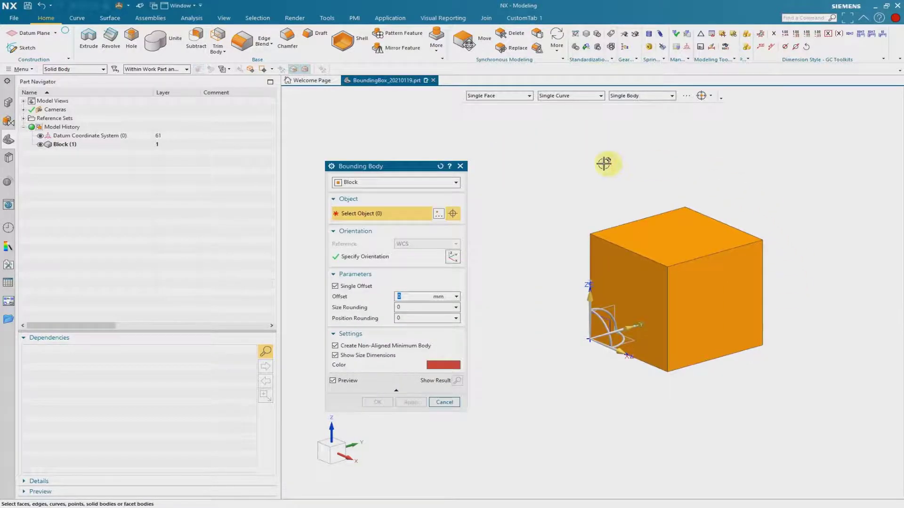
{"action": "left_click_drag", "start_coordinate": [404, 167], "coordinate": [429, 146]}
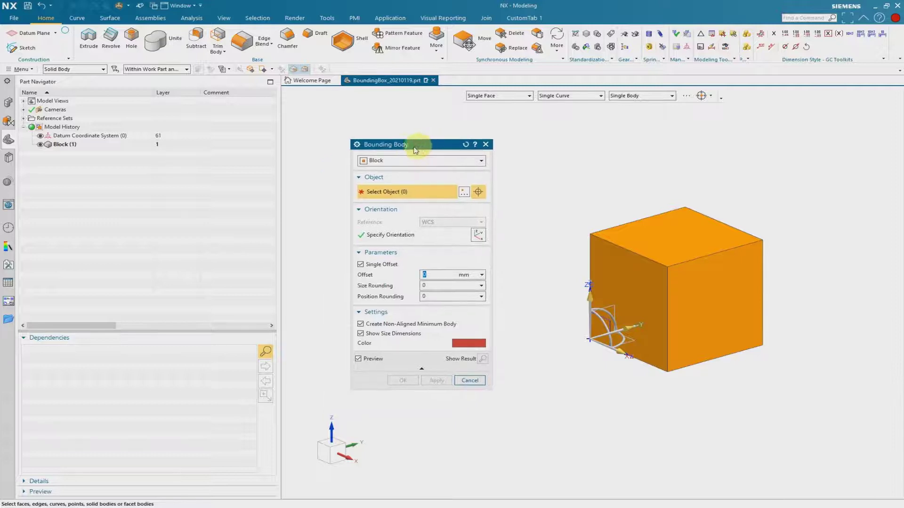
{"action": "left_click", "coordinate": [675, 257]}
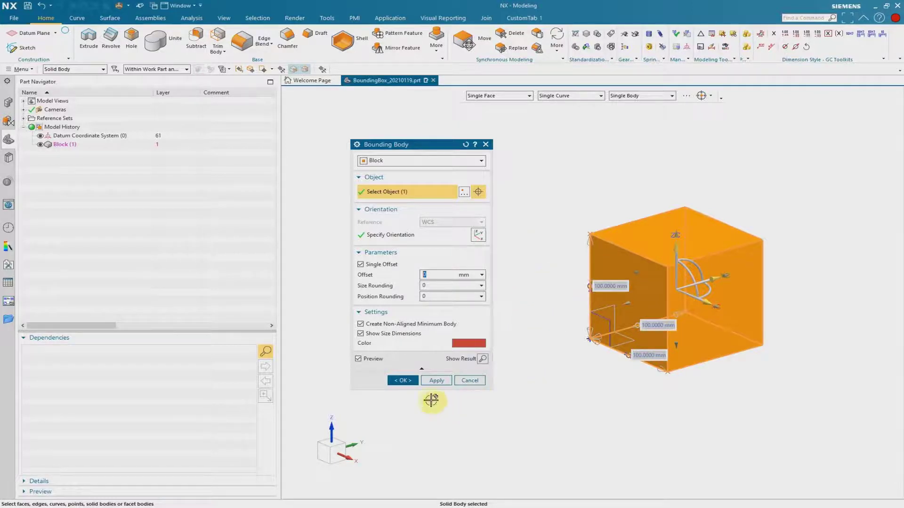
{"action": "left_click", "coordinate": [403, 380]}
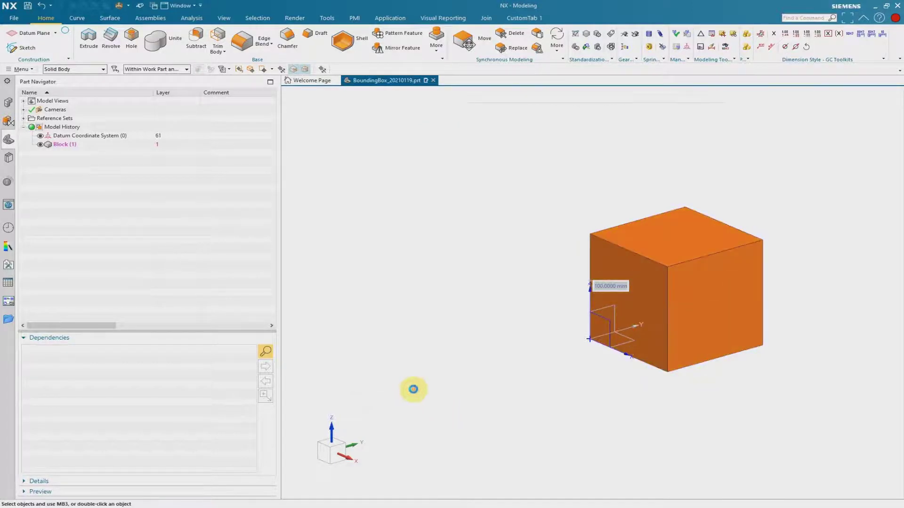
{"action": "scroll", "coordinate": [394, 256], "scroll_direction": "down", "scroll_amount": 2}
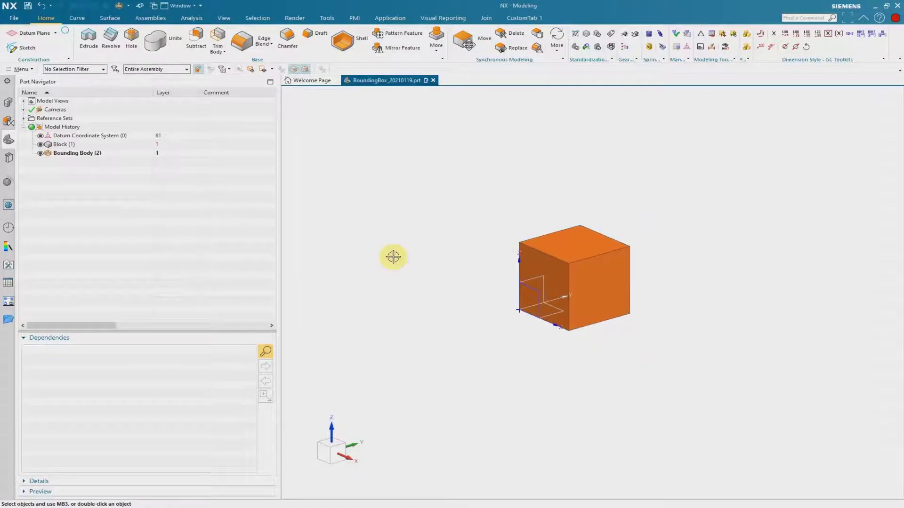
{"action": "left_click", "coordinate": [40, 144]}
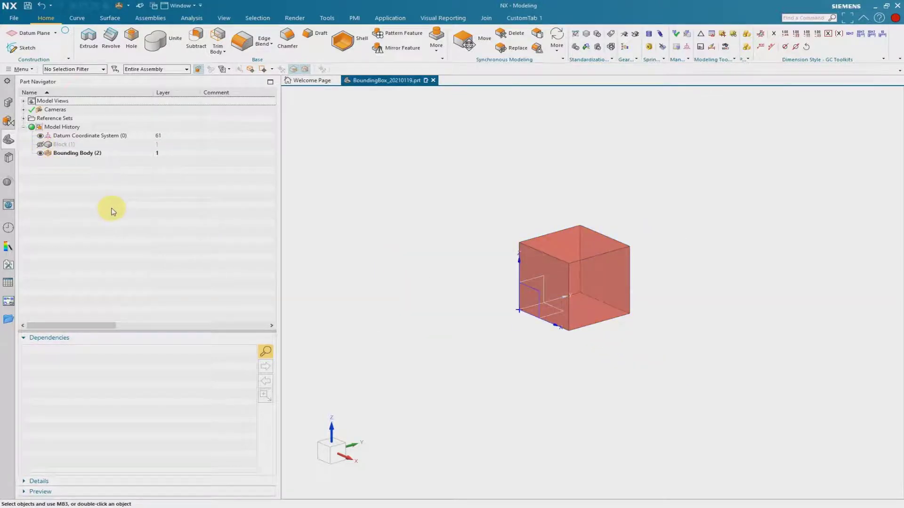
{"action": "scroll", "coordinate": [588, 264], "scroll_direction": "up", "scroll_amount": 2}
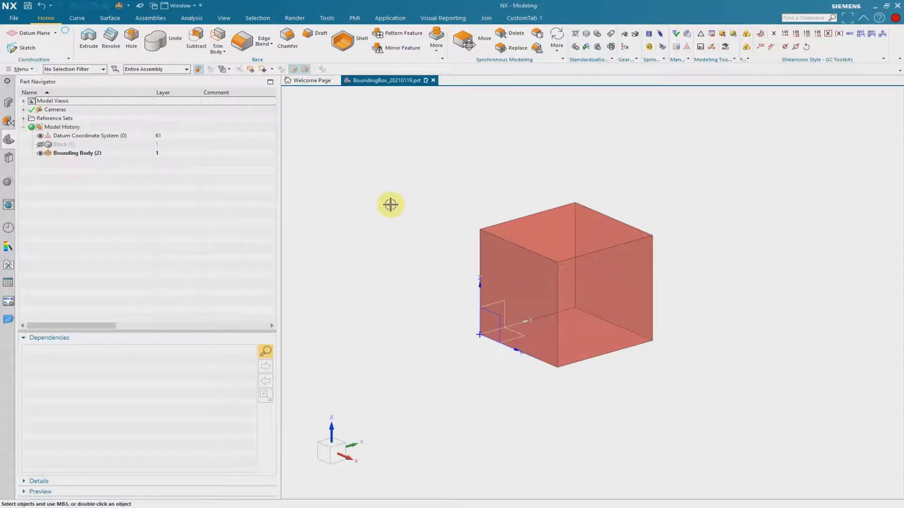
- Restrict selection to solid bodies, open the properties of the bounding body's solid and name it Box
{"action": "left_click", "coordinate": [102, 70]}
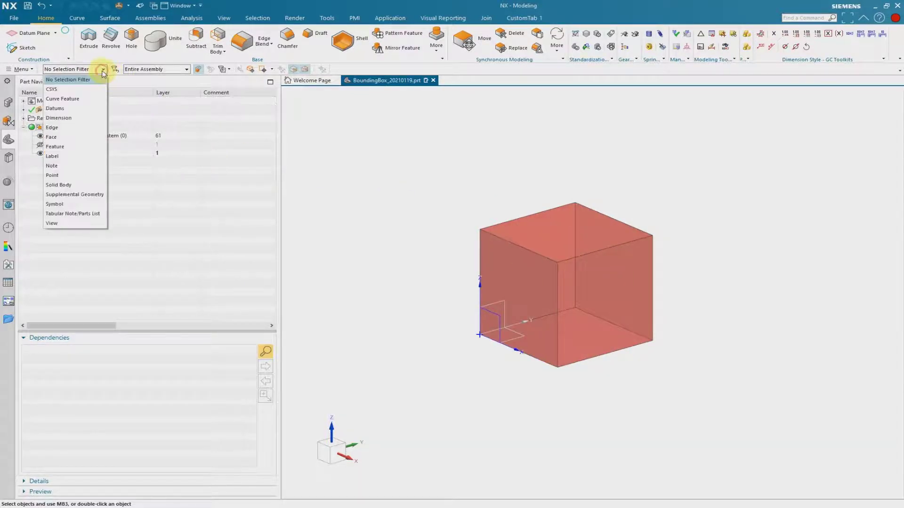
{"action": "left_click", "coordinate": [105, 185]}
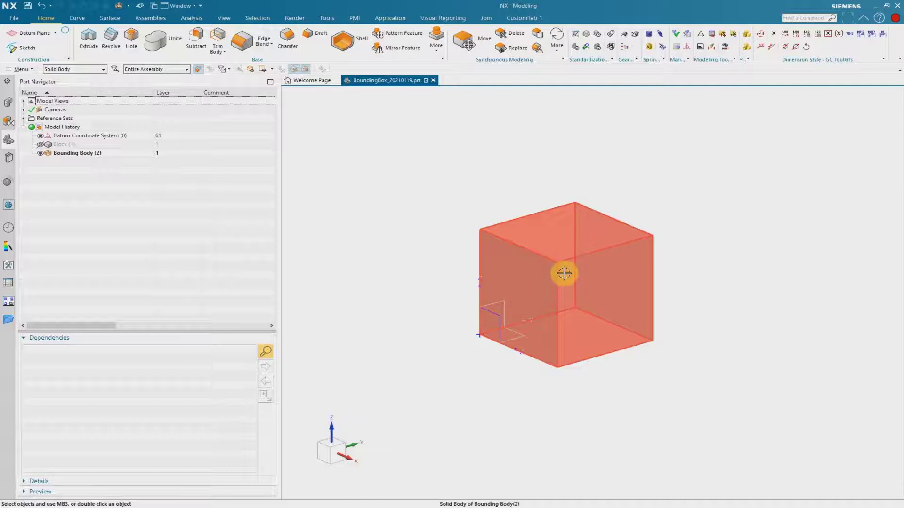
{"action": "left_click", "coordinate": [564, 274]}
{"action": "right_click", "coordinate": [564, 274]}
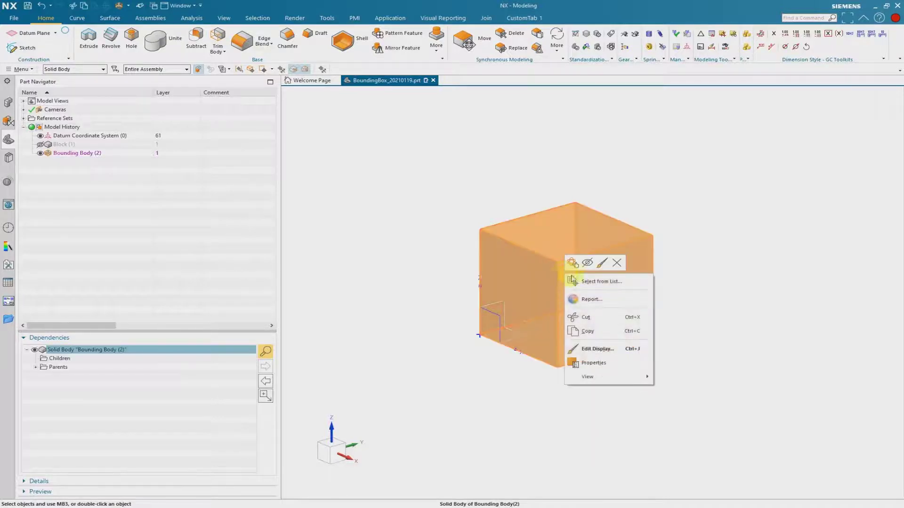
{"action": "left_click", "coordinate": [639, 367]}
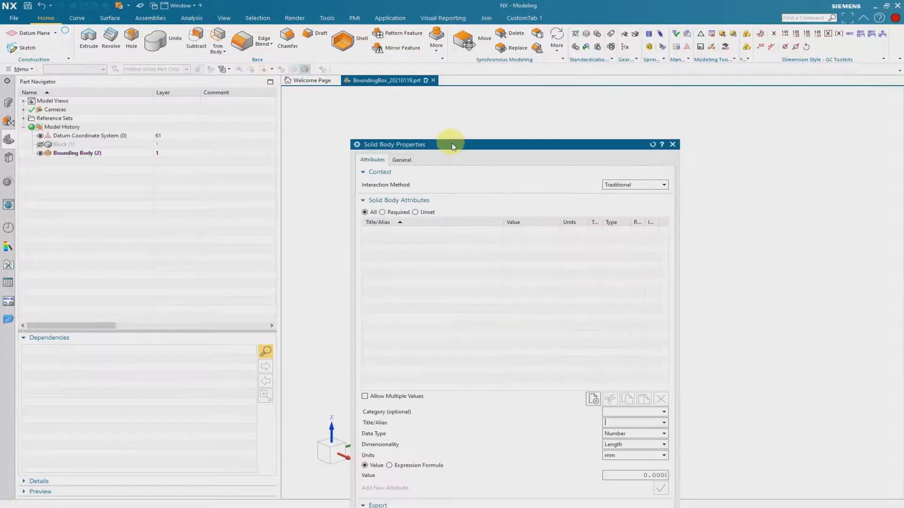
{"action": "left_click_drag", "start_coordinate": [437, 146], "coordinate": [243, 102]}
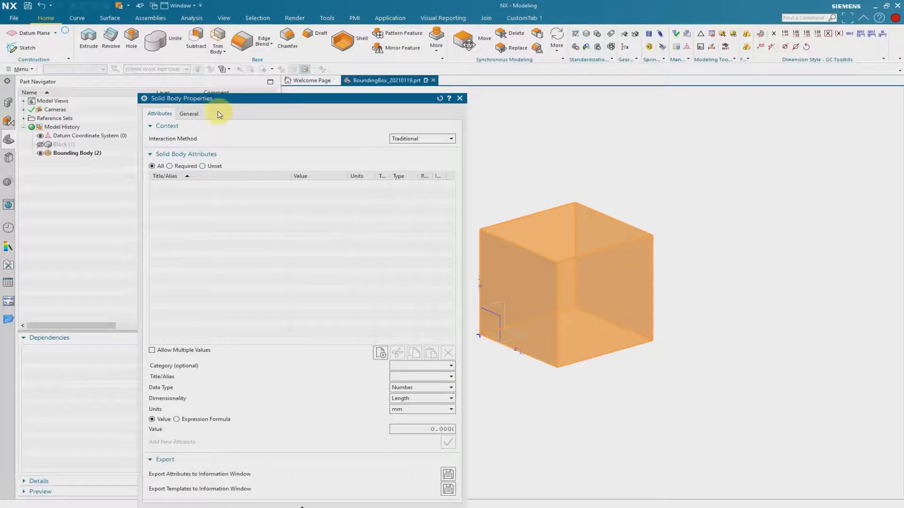
{"action": "left_click", "coordinate": [195, 114]}
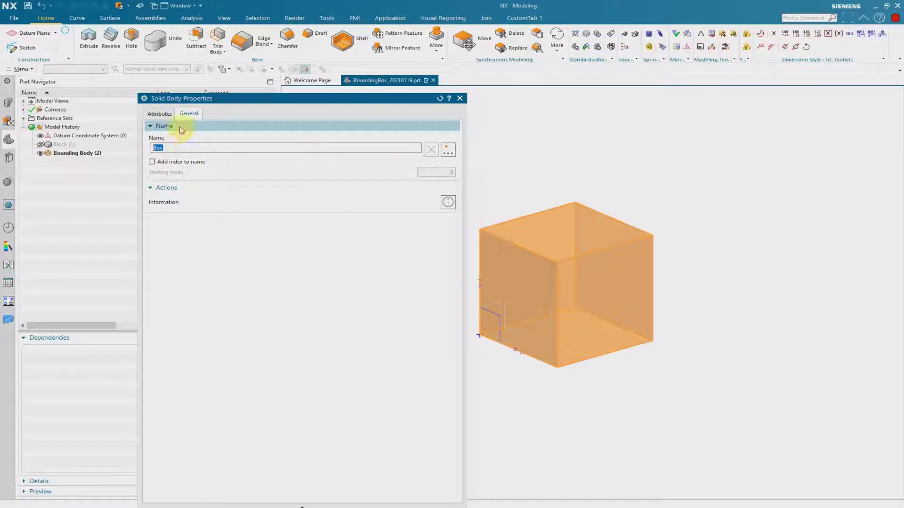
{"action": "left_click", "coordinate": [160, 114]}
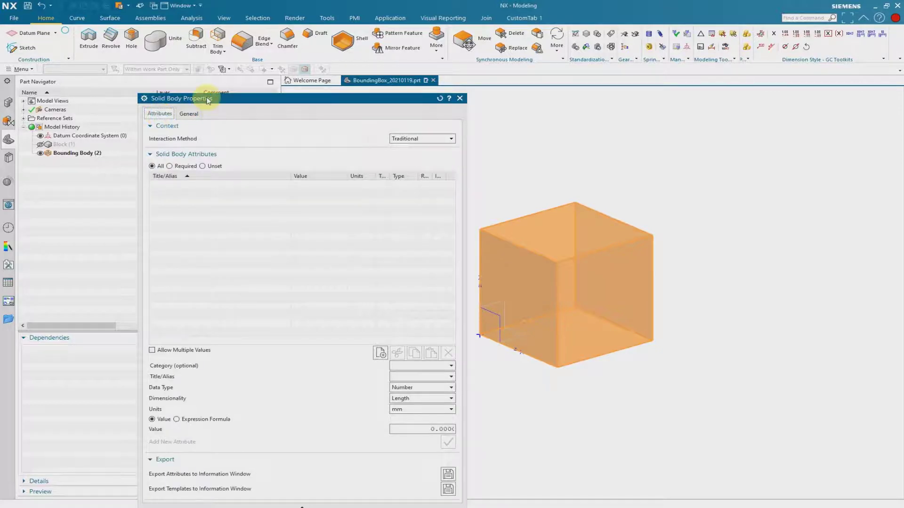
- Add a length attribute x in mm to the solid body, with an expression formula referencing the bounding body's Length parameter
{"action": "left_click_drag", "start_coordinate": [208, 101], "coordinate": [200, 94]}
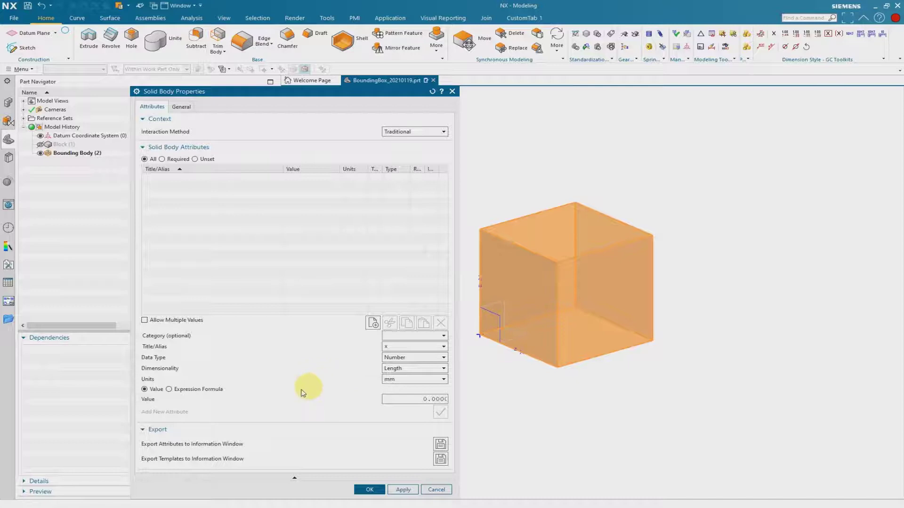
{"action": "left_click", "coordinate": [170, 389]}
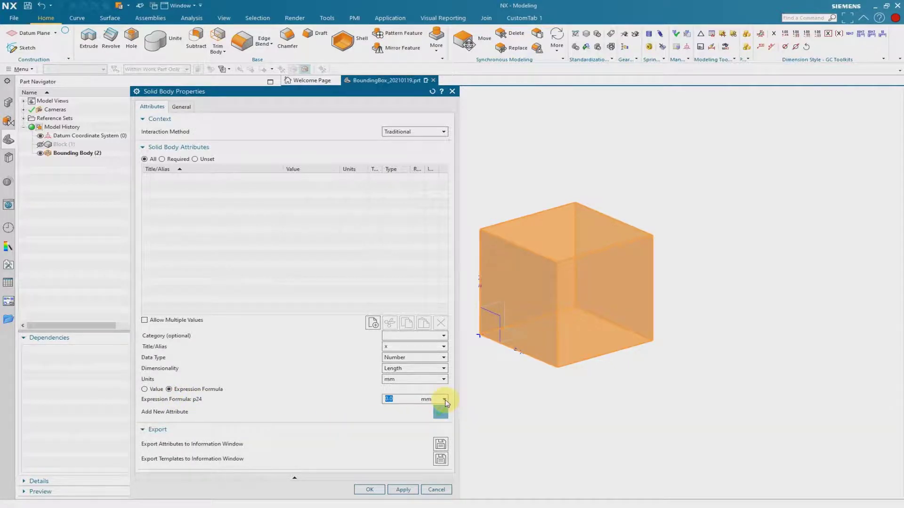
{"action": "left_click", "coordinate": [445, 400]}
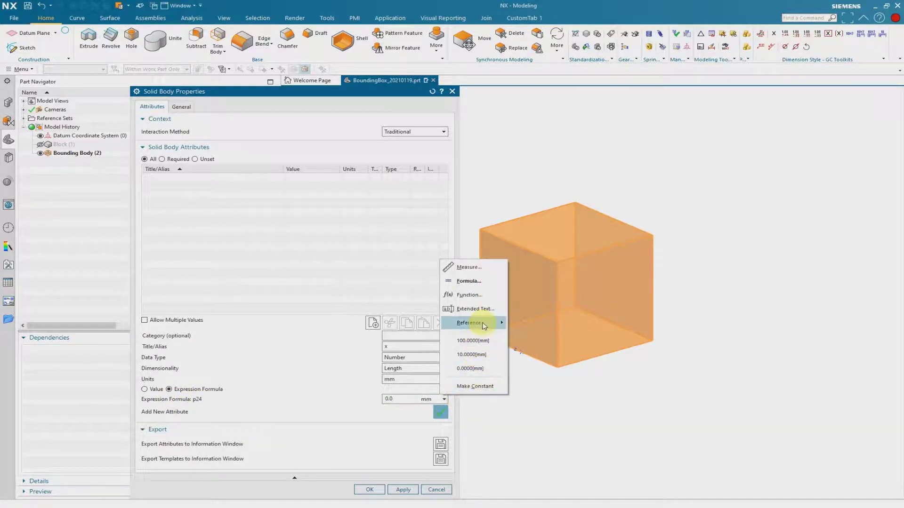
{"action": "mouse_move", "coordinate": [484, 323]}
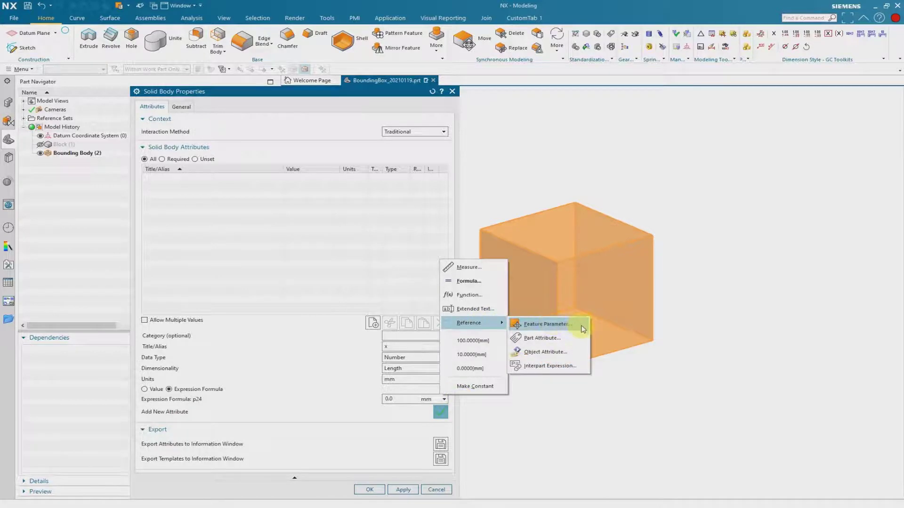
{"action": "left_click", "coordinate": [546, 325]}
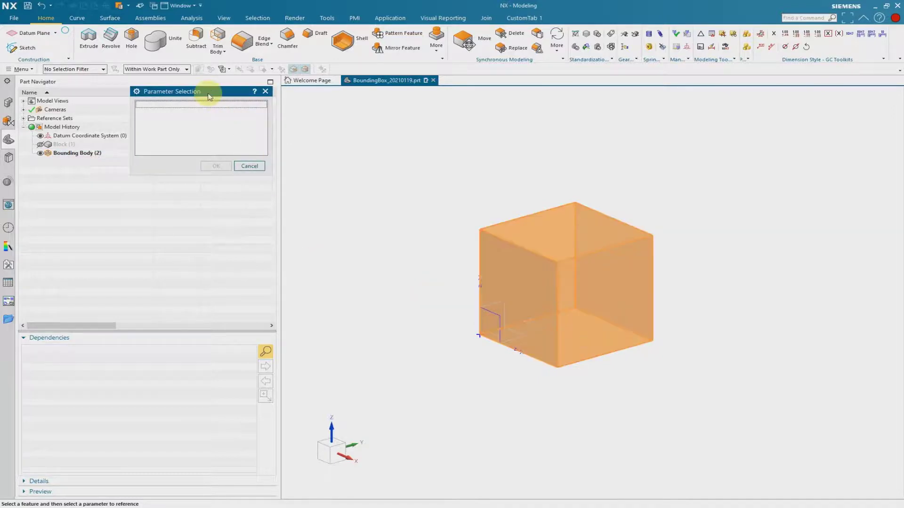
{"action": "left_click_drag", "start_coordinate": [209, 93], "coordinate": [389, 162]}
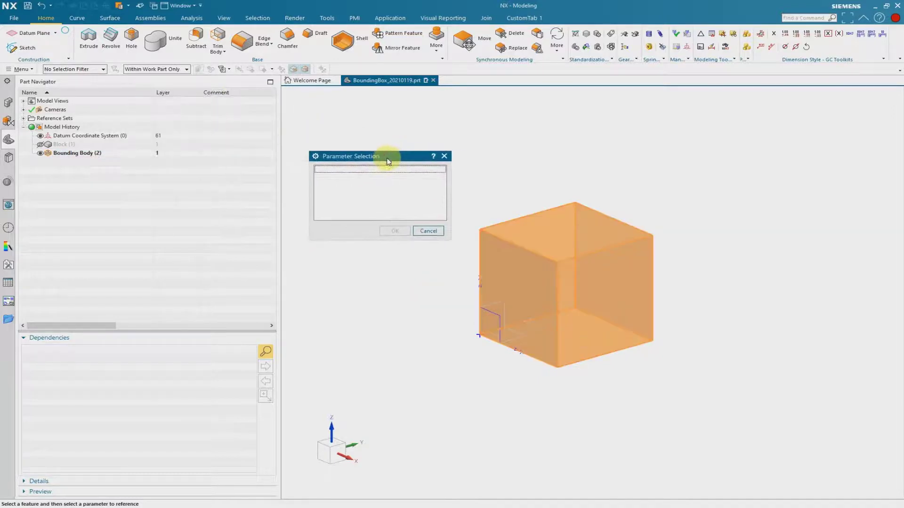
{"action": "left_click", "coordinate": [550, 259]}
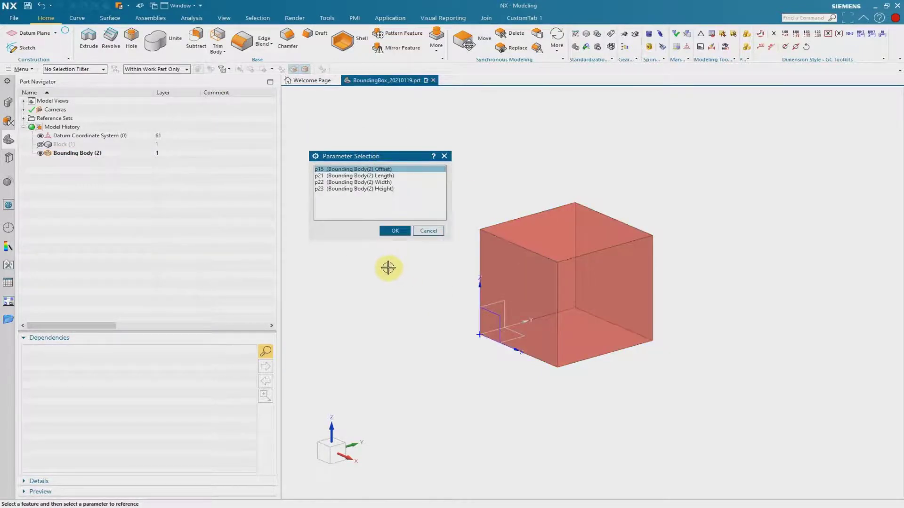
{"action": "left_click", "coordinate": [396, 177]}
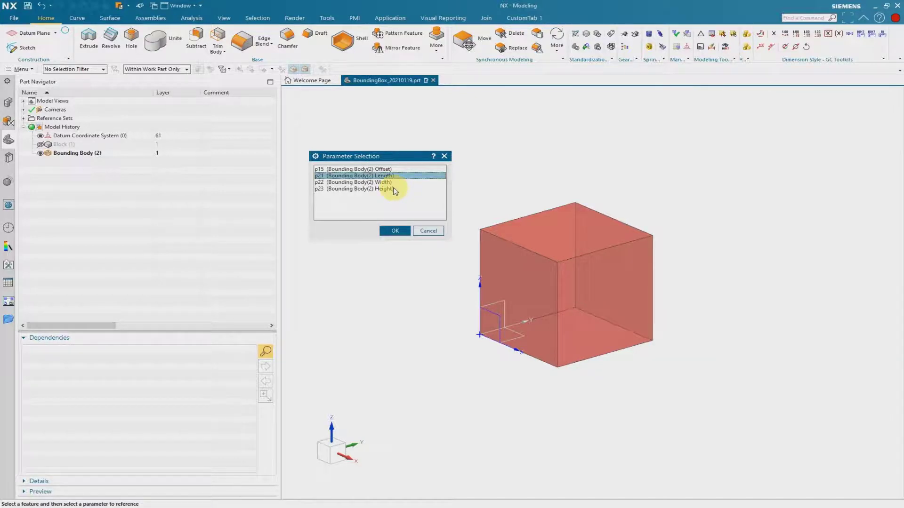
{"action": "left_click", "coordinate": [389, 232]}
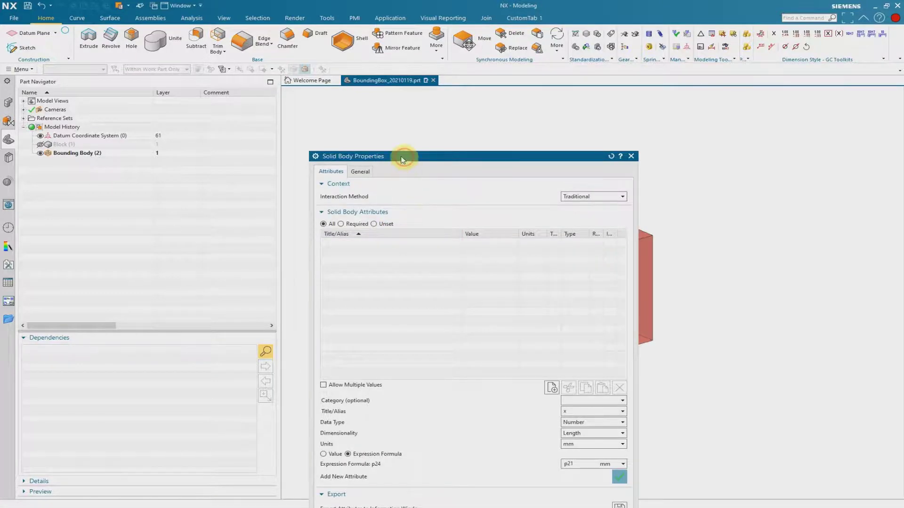
{"action": "left_click_drag", "start_coordinate": [402, 159], "coordinate": [266, 106]}
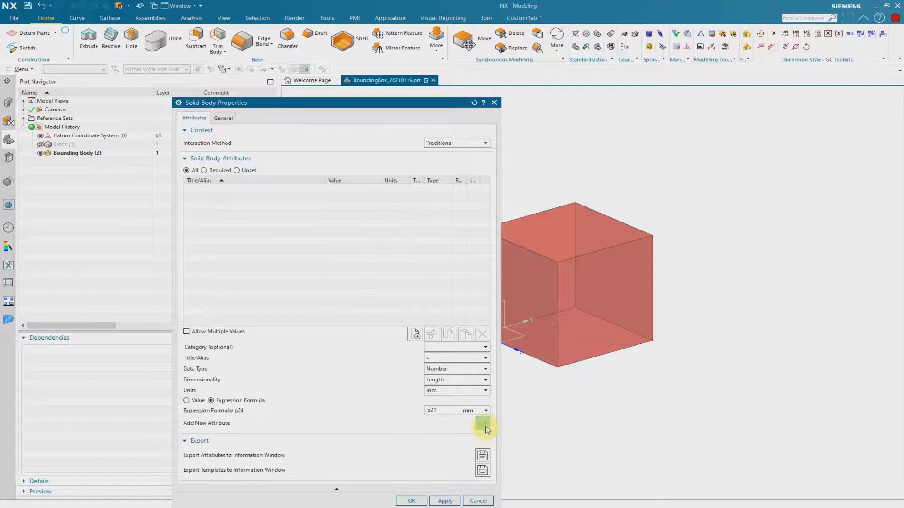
{"action": "left_click", "coordinate": [487, 427]}
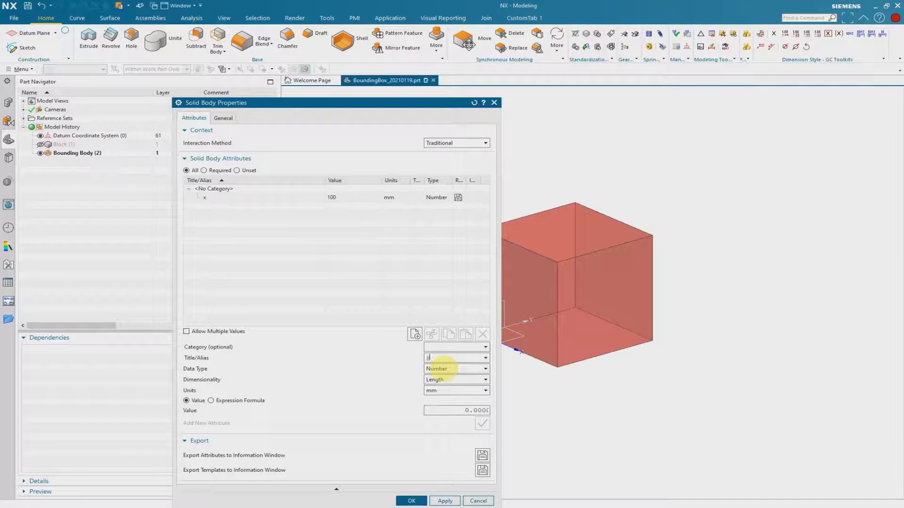
- Add a length attribute y in mm whose expression formula references the bounding body's Width parameter
{"action": "left_click", "coordinate": [237, 403]}
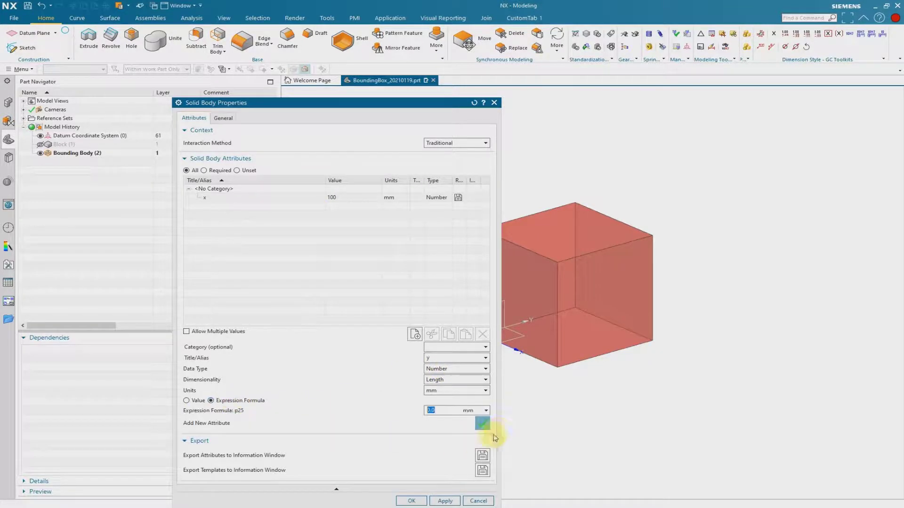
{"action": "left_click", "coordinate": [486, 411]}
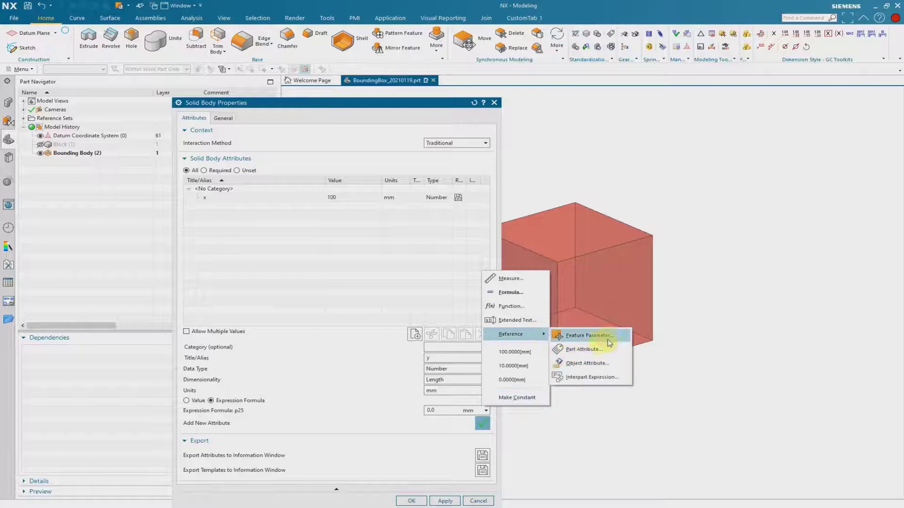
{"action": "left_click", "coordinate": [619, 340]}
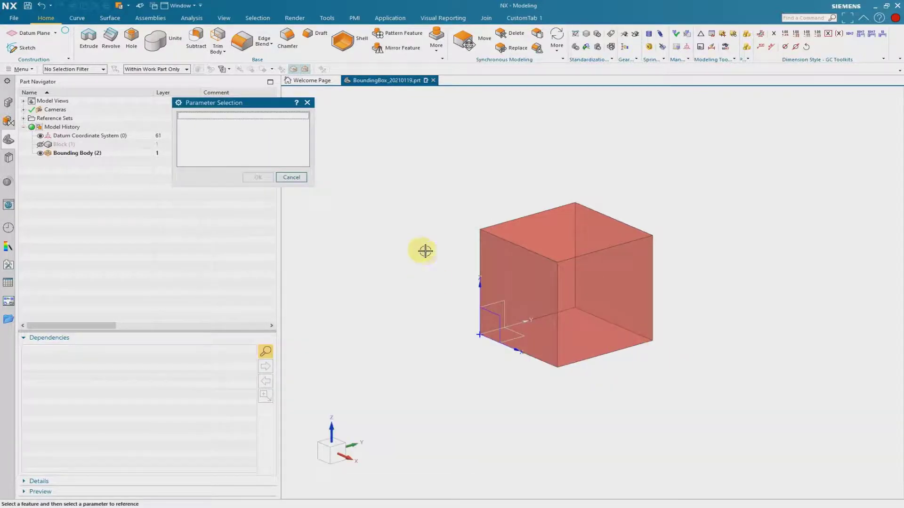
{"action": "left_click", "coordinate": [555, 260]}
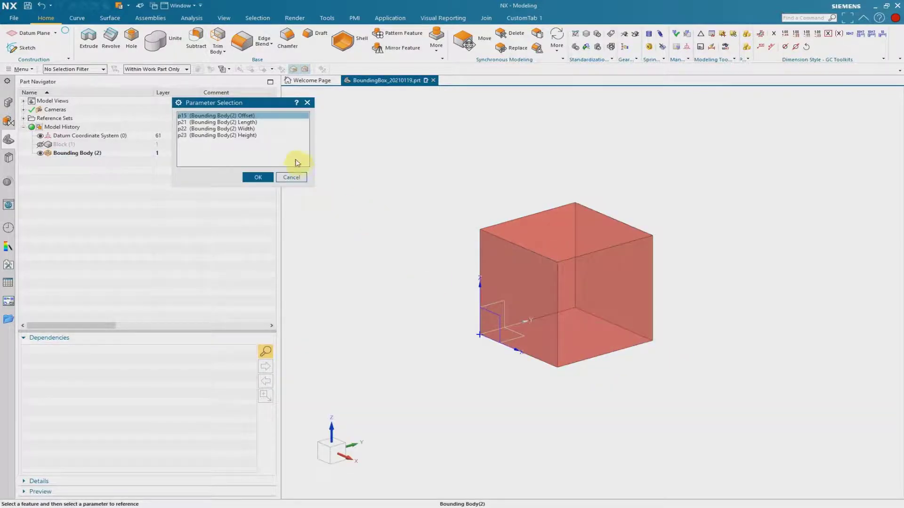
{"action": "left_click", "coordinate": [250, 129]}
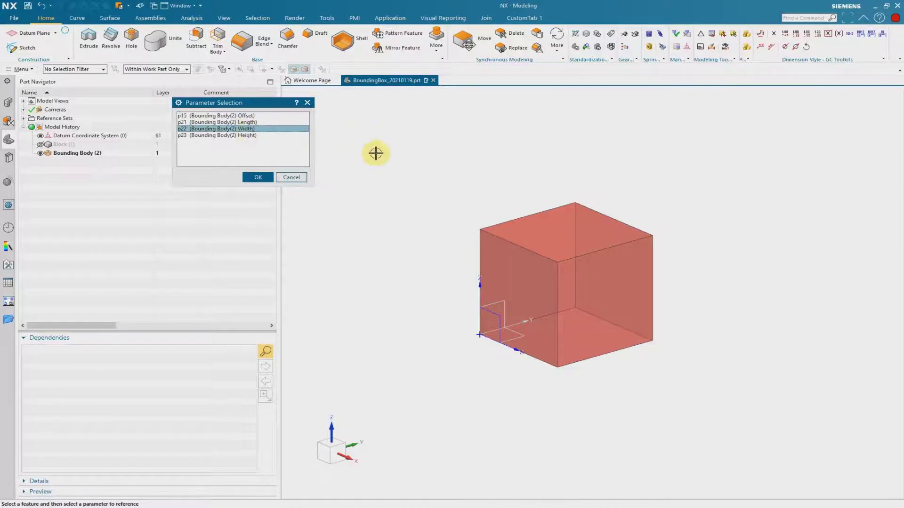
{"action": "left_click", "coordinate": [262, 180]}
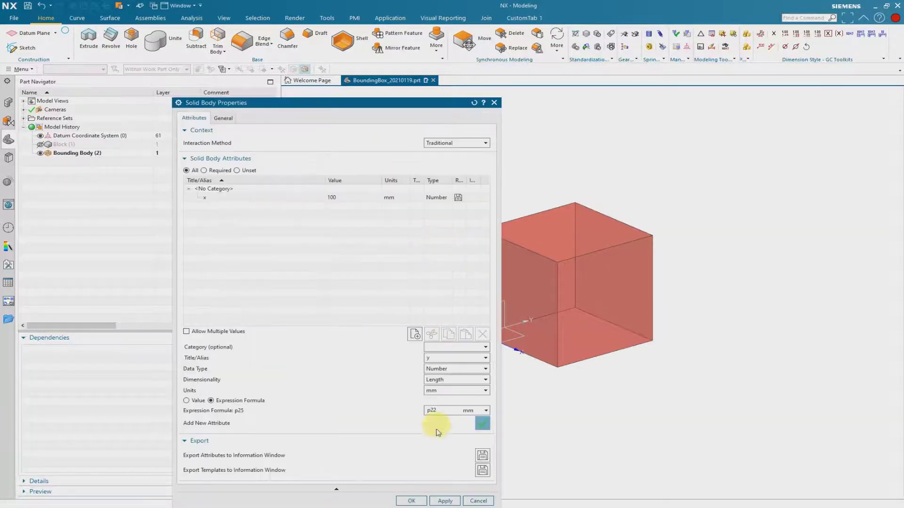
{"action": "left_click", "coordinate": [482, 425]}
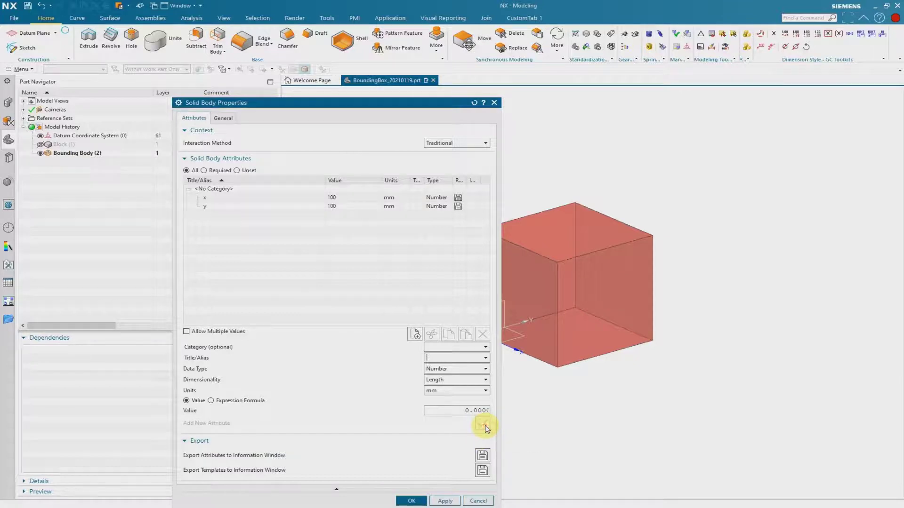
- Add a length attribute z in mm whose expression formula references the bounding body's Height parameter
{"action": "left_click", "coordinate": [429, 359]}
{"action": "type", "text": "z"}
{"action": "left_click", "coordinate": [210, 400]}
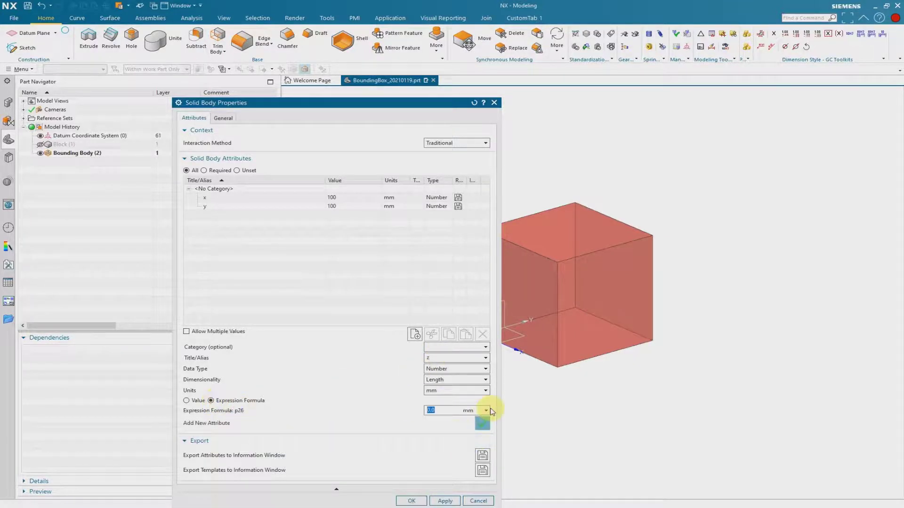
{"action": "left_click", "coordinate": [486, 410]}
{"action": "mouse_move", "coordinate": [518, 333]}
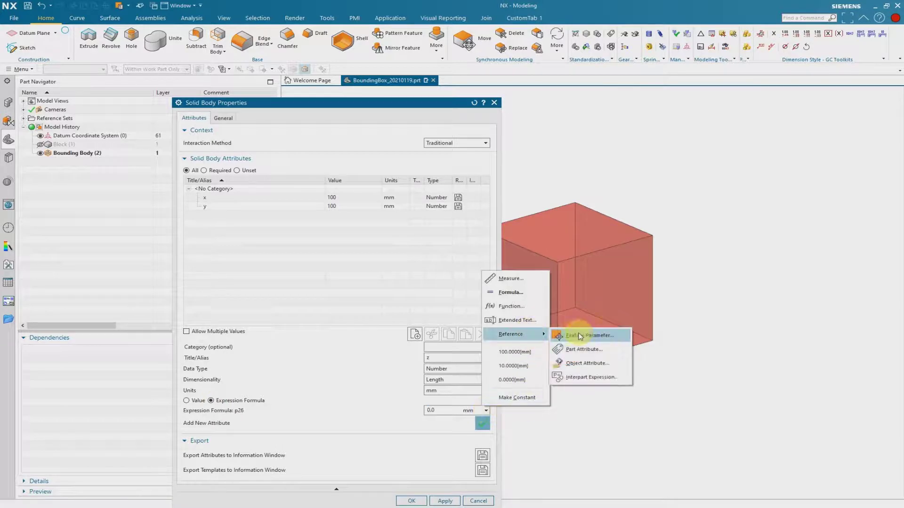
{"action": "left_click", "coordinate": [580, 337]}
{"action": "left_click", "coordinate": [560, 269]}
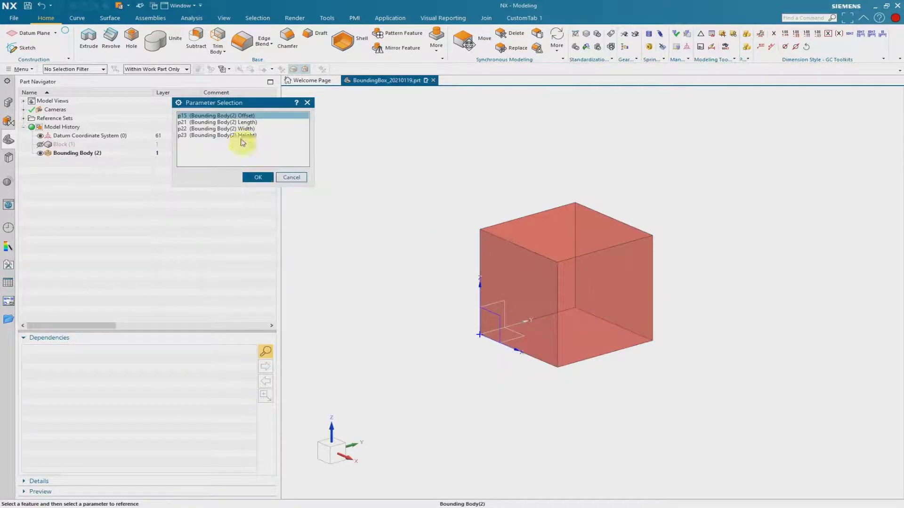
{"action": "left_click", "coordinate": [239, 135]}
{"action": "left_click", "coordinate": [257, 177]}
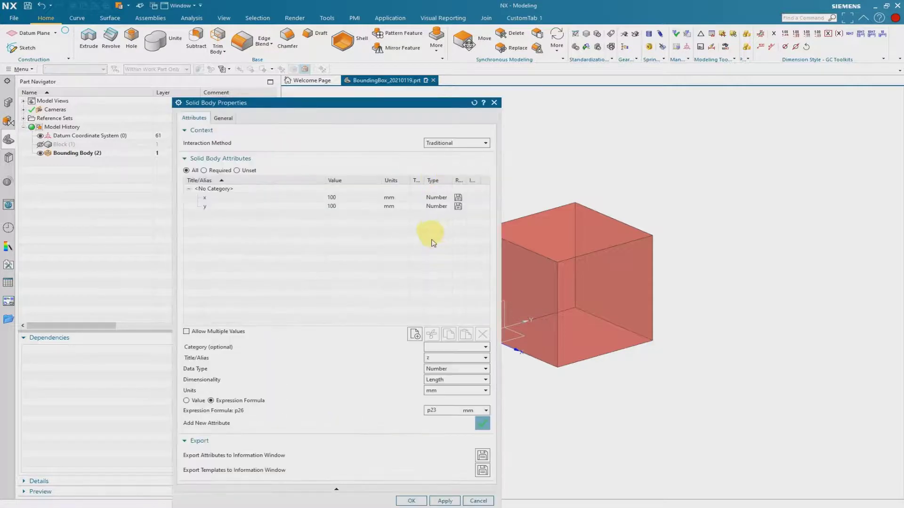
{"action": "left_click", "coordinate": [483, 423]}
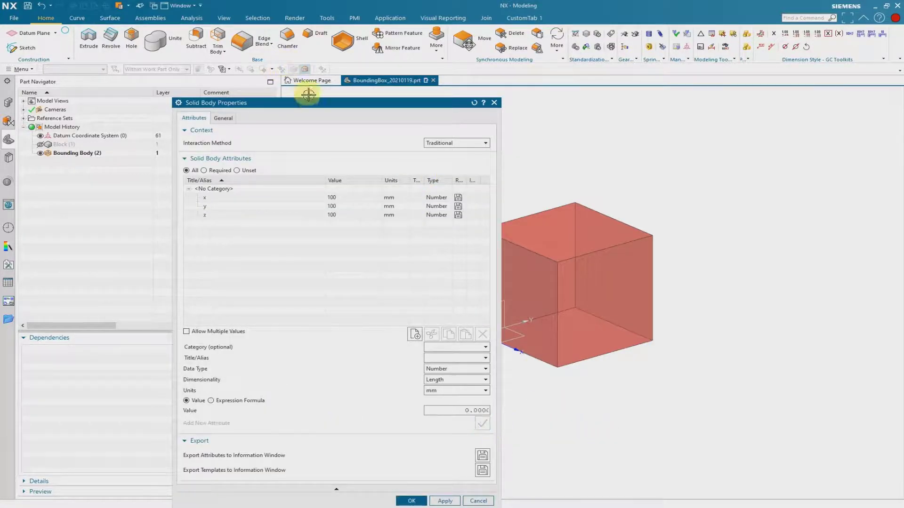
- Check the solid body's name and its attribute list, and accept the solid body properties
{"action": "left_click_drag", "start_coordinate": [304, 102], "coordinate": [301, 110]}
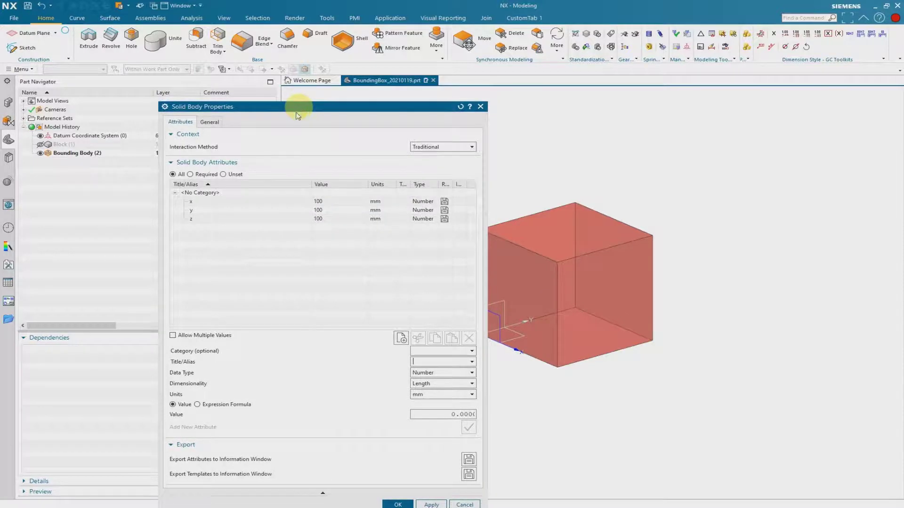
{"action": "left_click", "coordinate": [209, 122]}
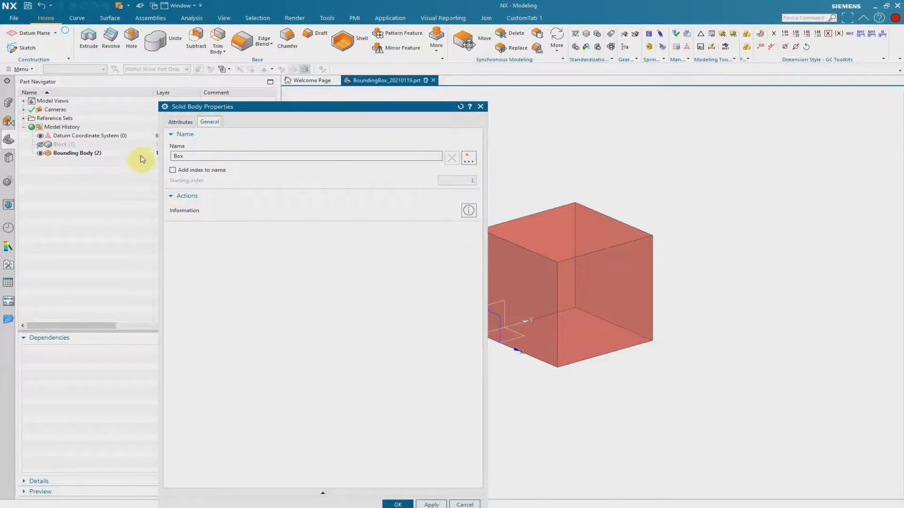
{"action": "left_click", "coordinate": [180, 123]}
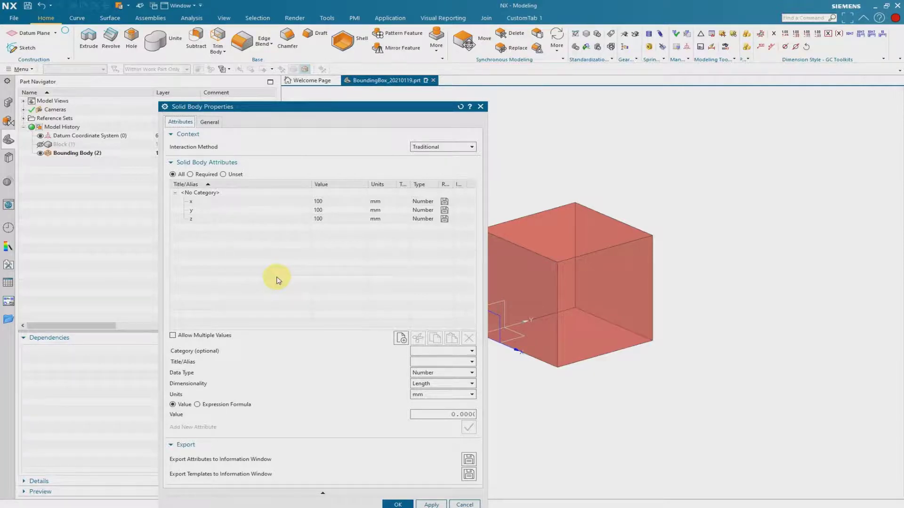
{"action": "left_click", "coordinate": [398, 504]}
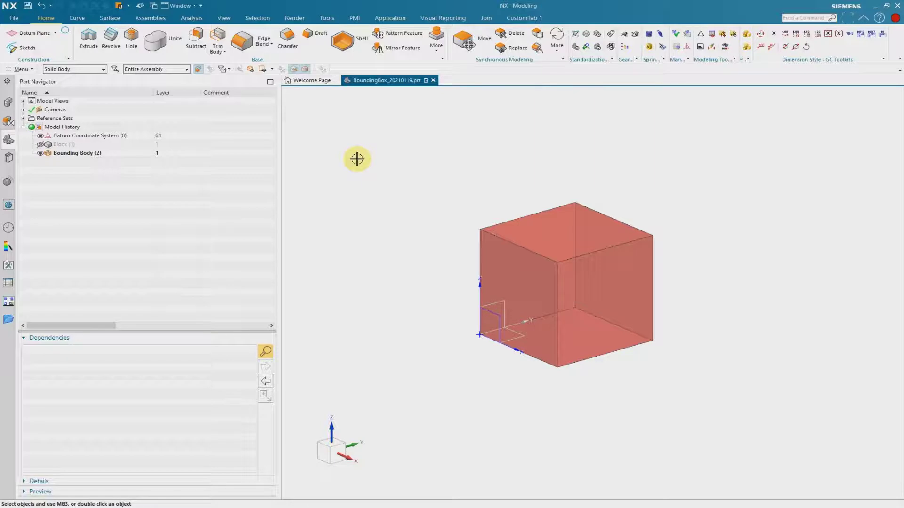
- Open the part's expressions, create a new expression group named Box and make it the active group
{"action": "left_click", "coordinate": [328, 19]}
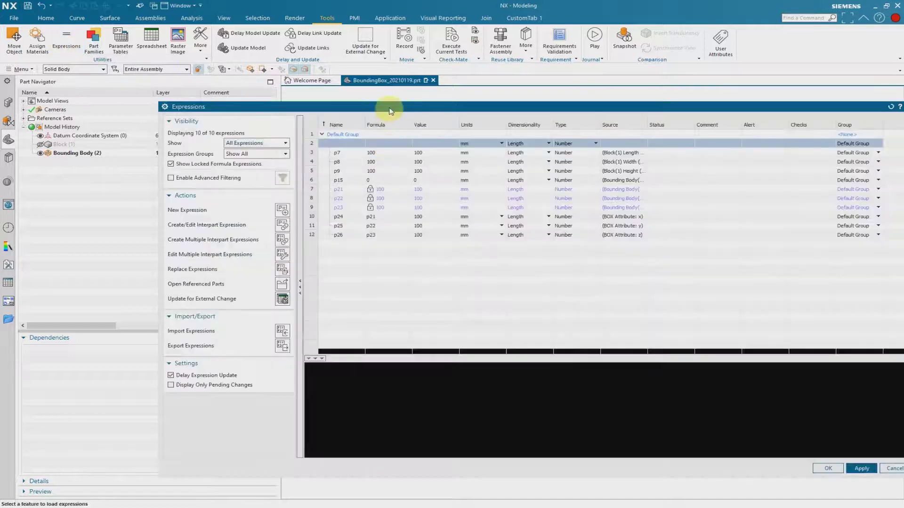
{"action": "left_click_drag", "start_coordinate": [384, 112], "coordinate": [288, 111]}
{"action": "right_click", "coordinate": [252, 136]}
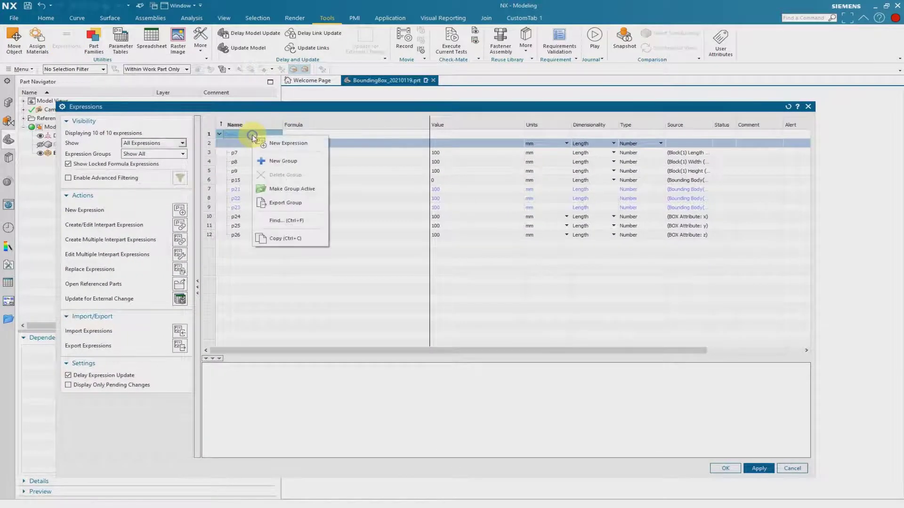
{"action": "left_click", "coordinate": [274, 161]}
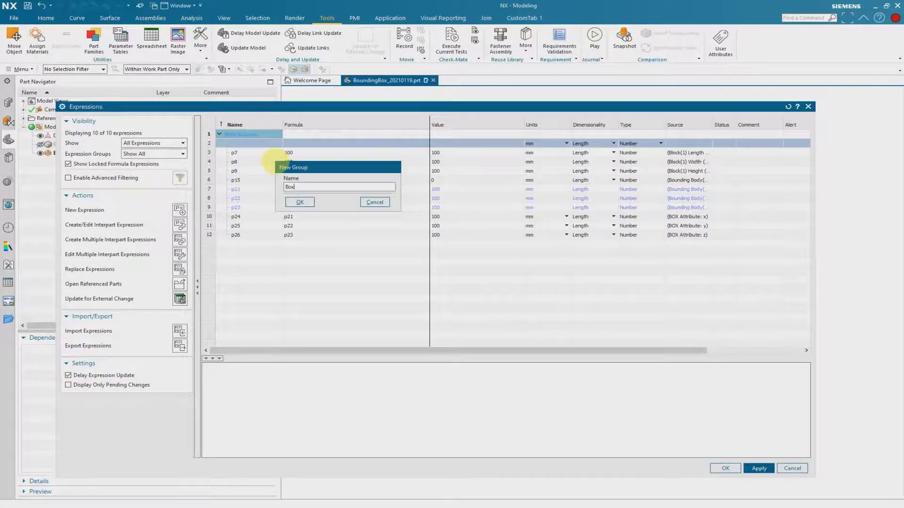
{"action": "key", "text": "Return"}
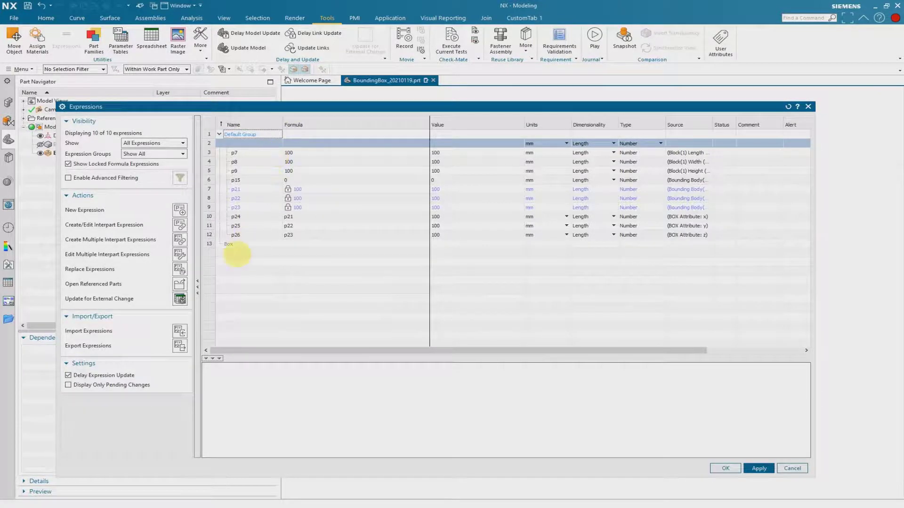
{"action": "right_click", "coordinate": [246, 246]}
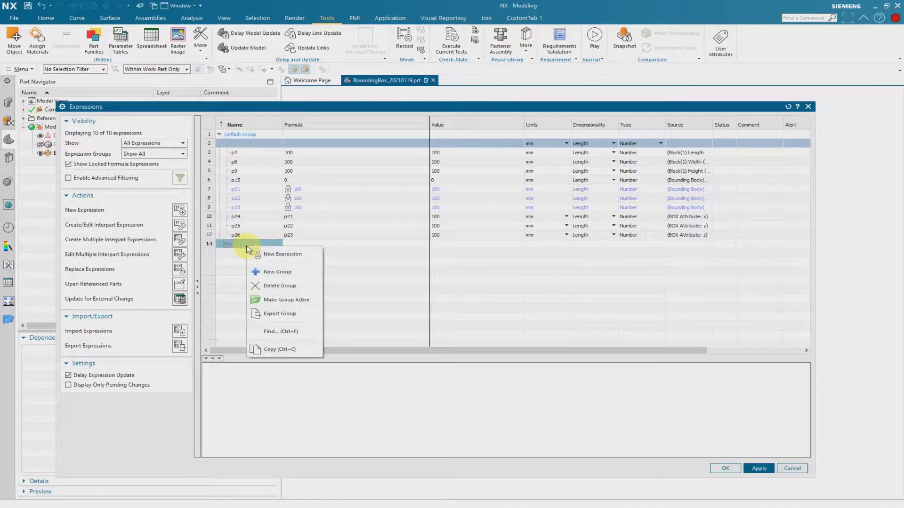
{"action": "left_click", "coordinate": [308, 300]}
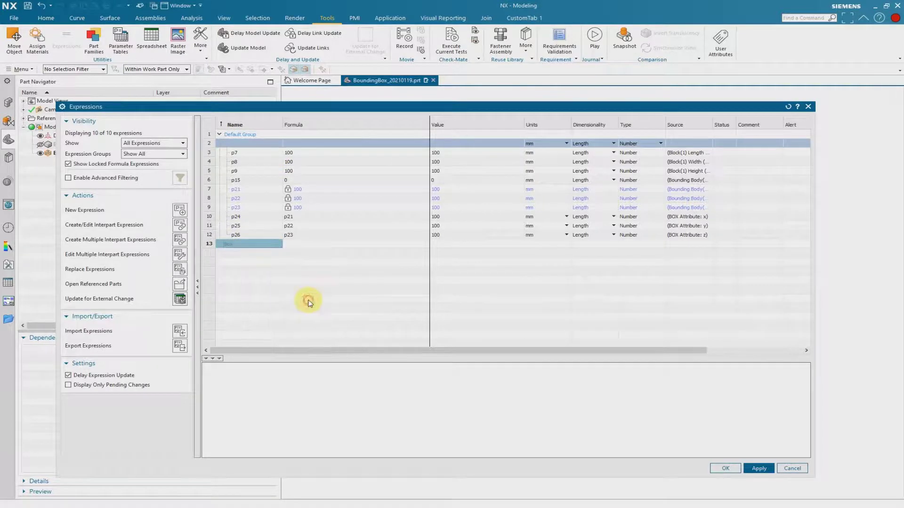
{"action": "left_click", "coordinate": [211, 247]}
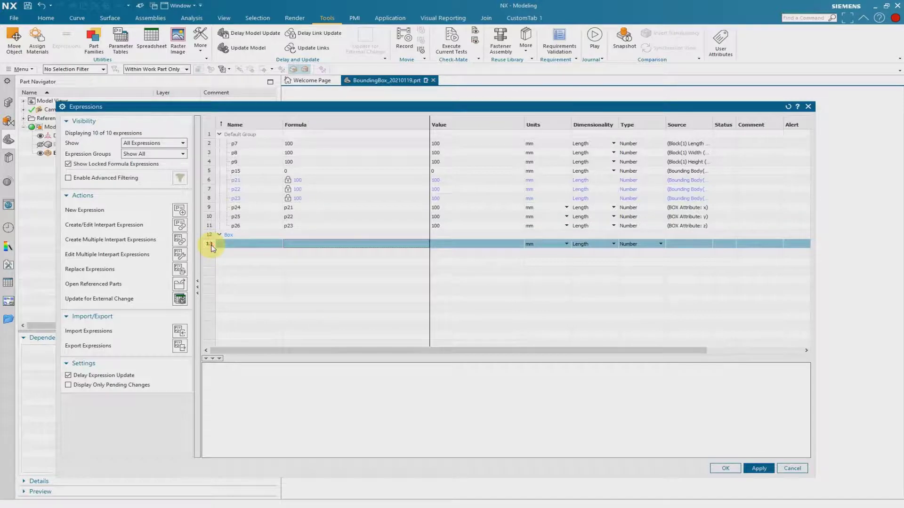
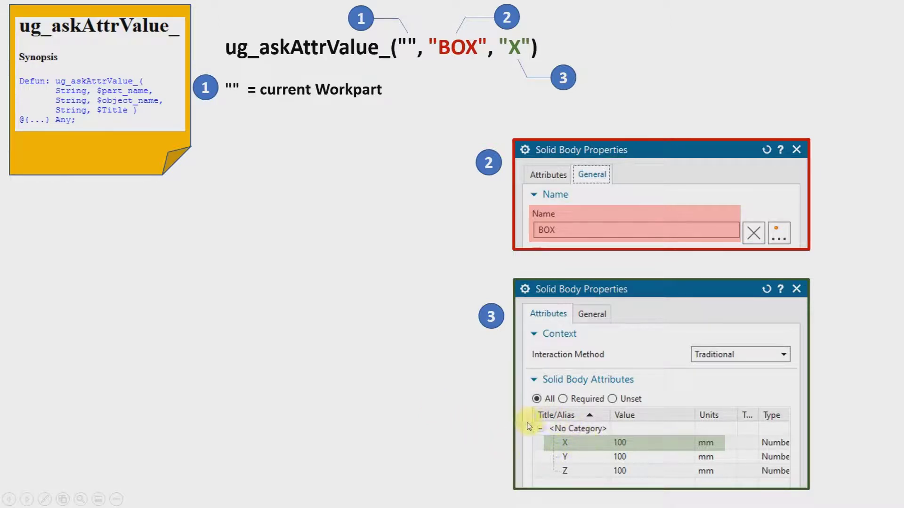
{"action": "left_click", "coordinate": [443, 105]}
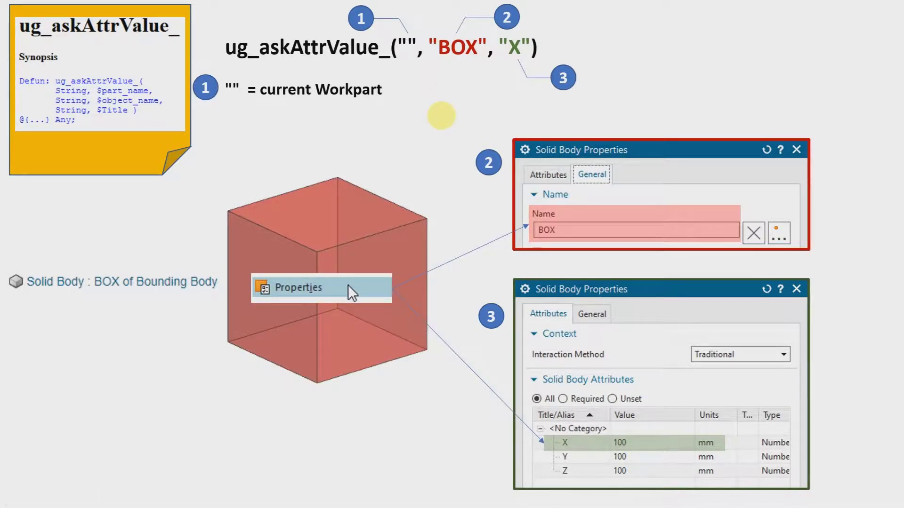
{"action": "left_click", "coordinate": [539, 203]}
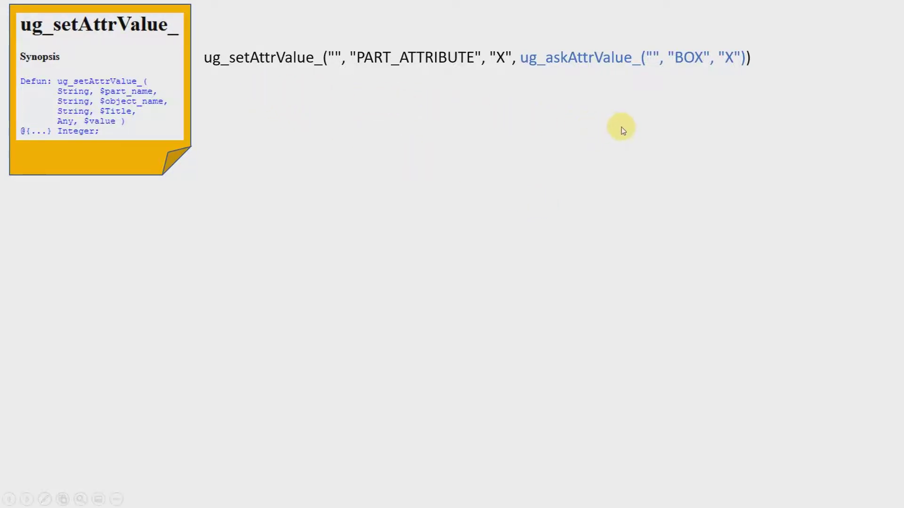
{"action": "left_click", "coordinate": [571, 134]}
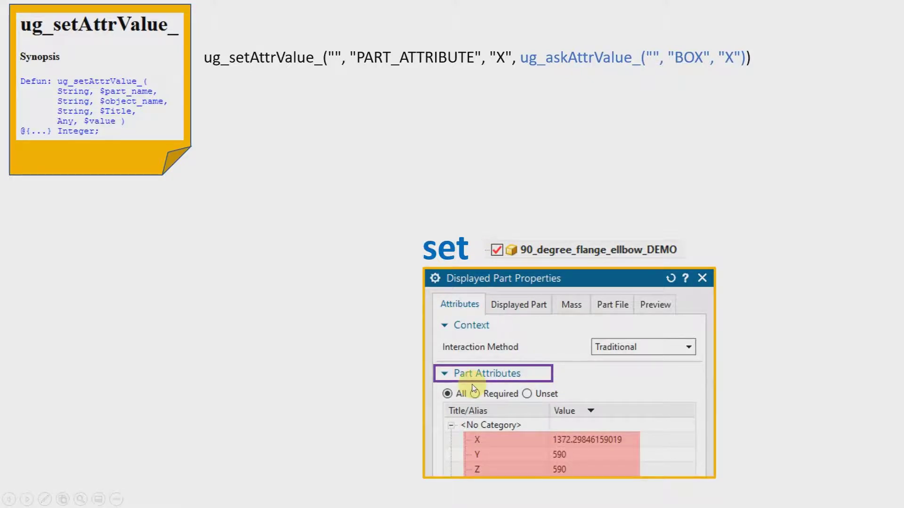
{"action": "left_click", "coordinate": [540, 338]}
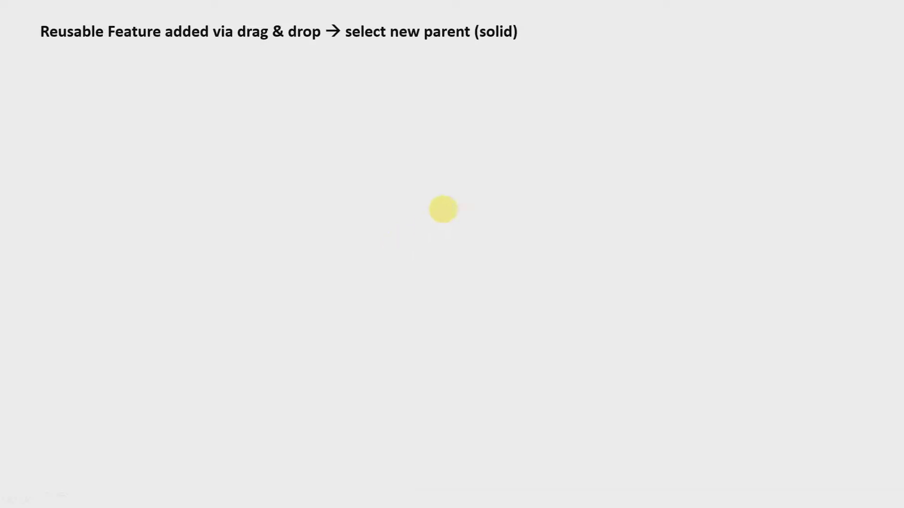
{"action": "left_click", "coordinate": [433, 282]}
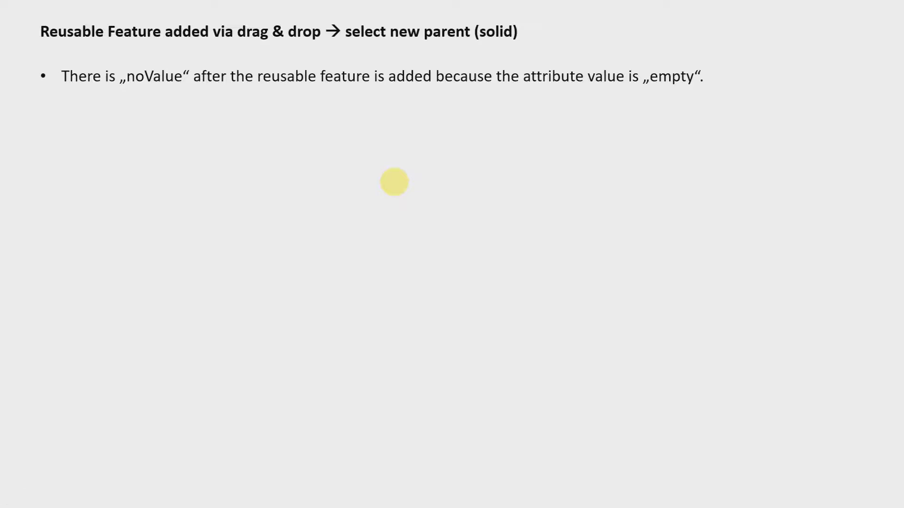
{"action": "left_click", "coordinate": [398, 185]}
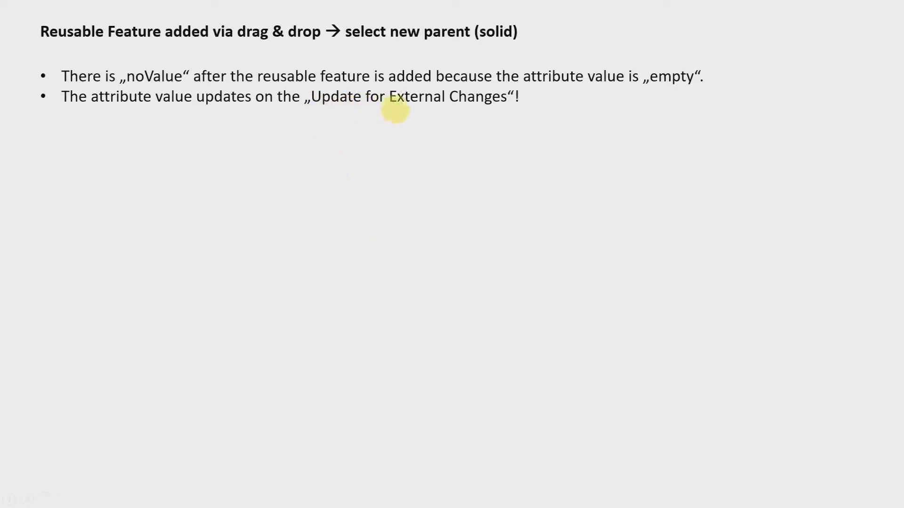
{"action": "left_click", "coordinate": [535, 242]}
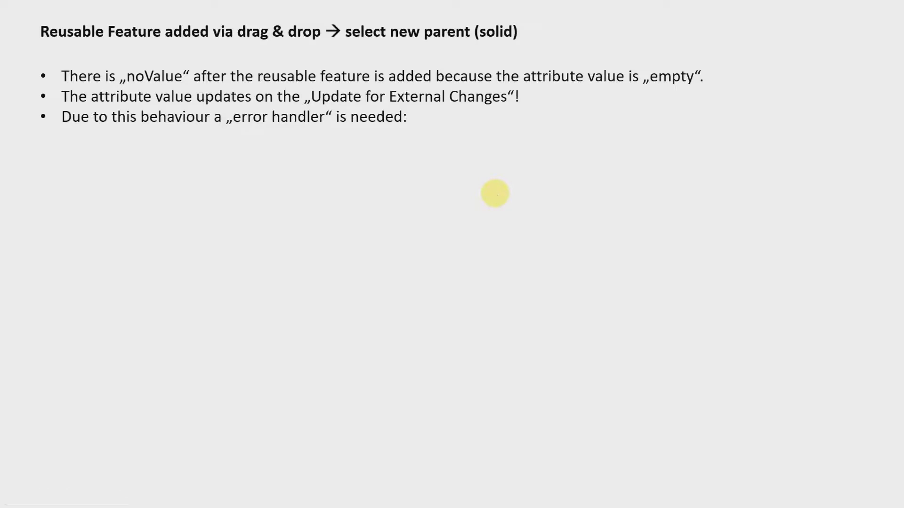
{"action": "left_click", "coordinate": [489, 190]}
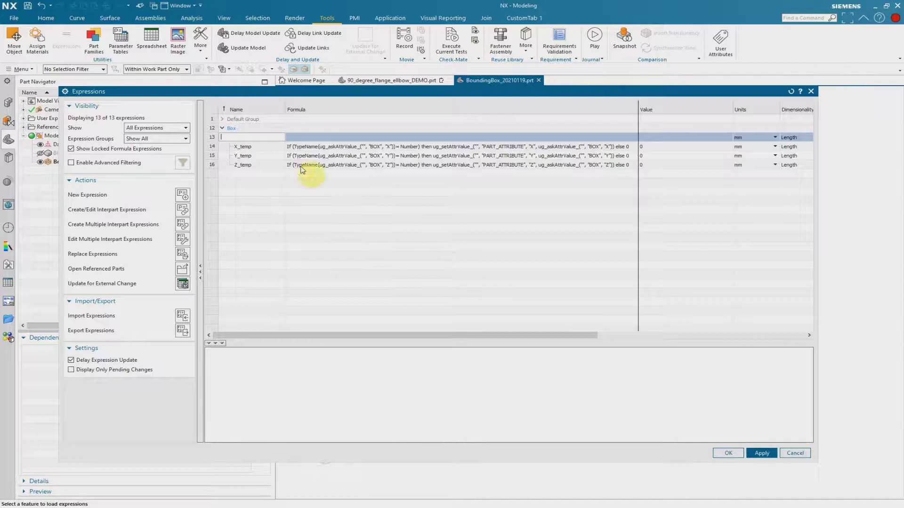
- Review the X_temp, Y_temp and Z_temp expressions and their formulas in the Box group, and accept the expressions
{"action": "left_click", "coordinate": [260, 147]}
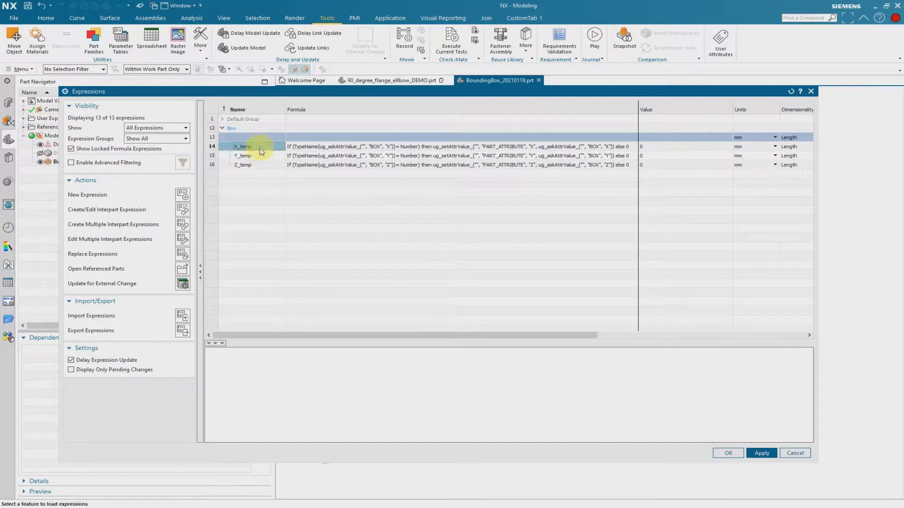
{"action": "left_click", "coordinate": [261, 156]}
{"action": "left_click", "coordinate": [261, 168]}
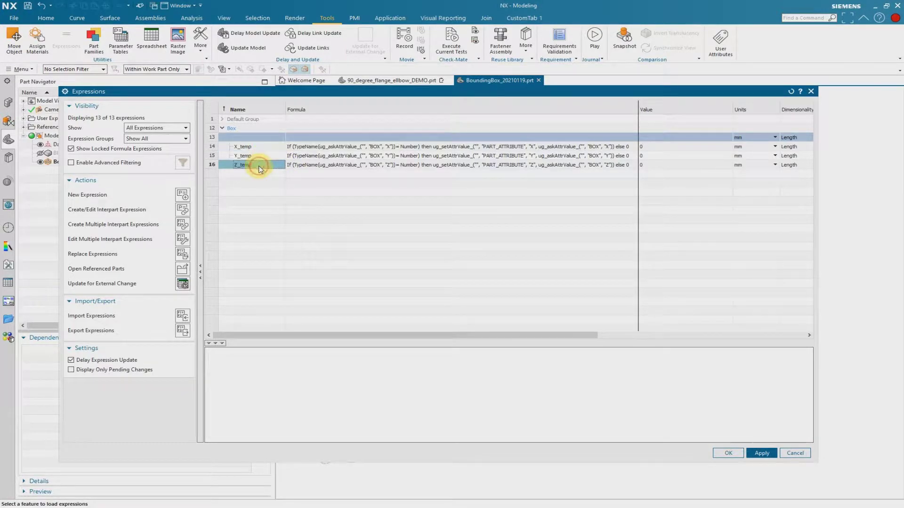
{"action": "left_click", "coordinate": [382, 147]}
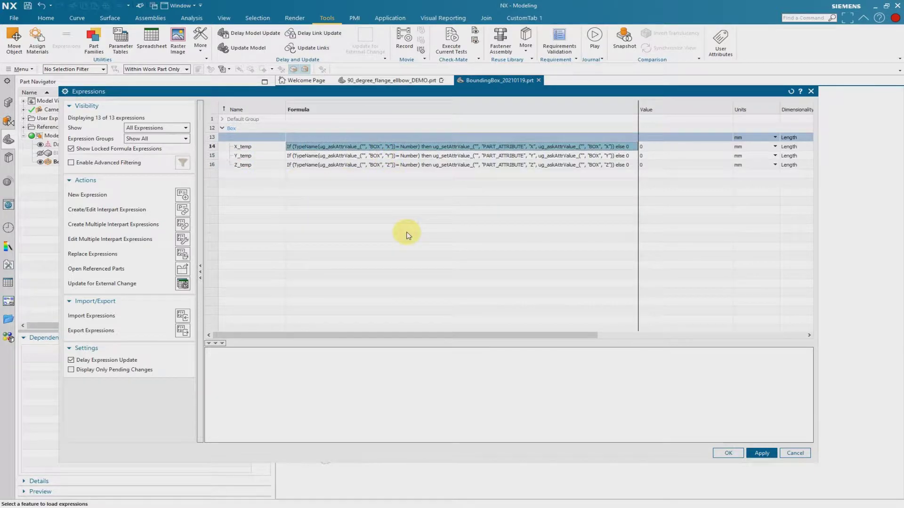
{"action": "left_click", "coordinate": [728, 453]}
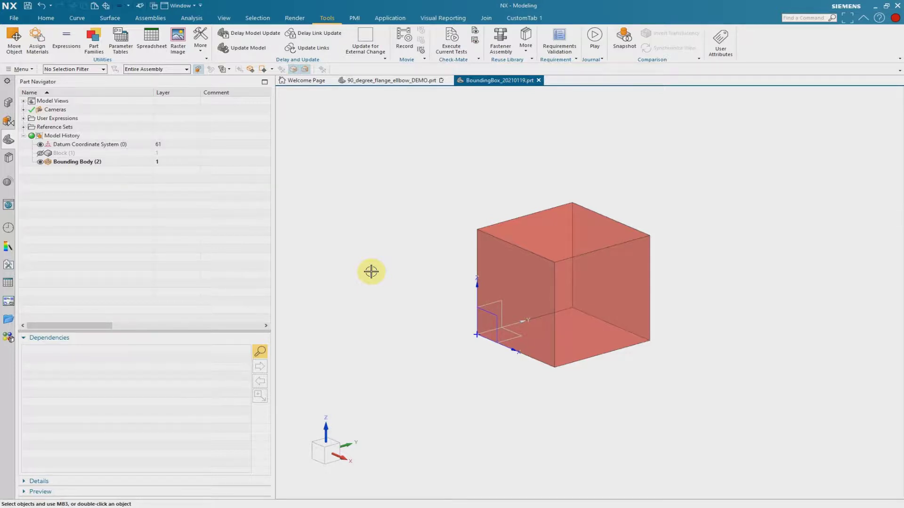
- Add a length attribute x in mm to the Bounding Body feature's properties, using the X_temp formula as its expression formula
{"action": "left_click", "coordinate": [114, 163]}
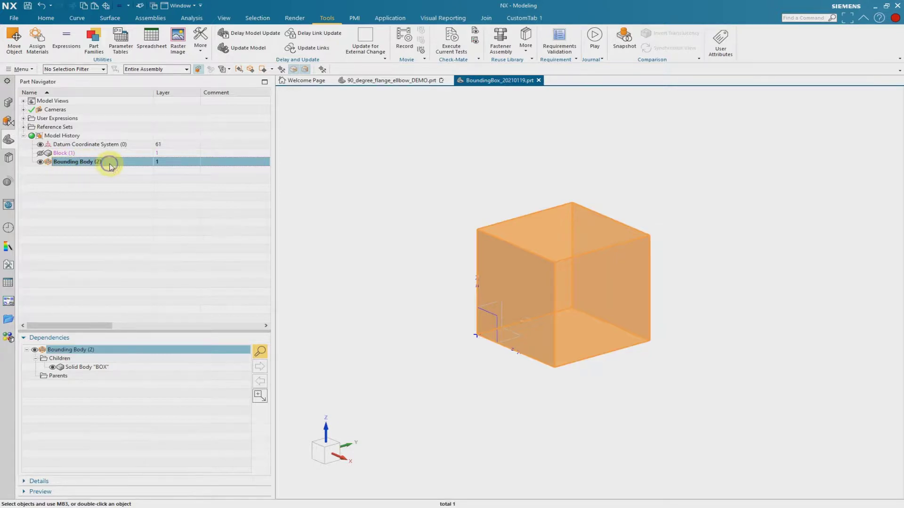
{"action": "right_click", "coordinate": [110, 166]}
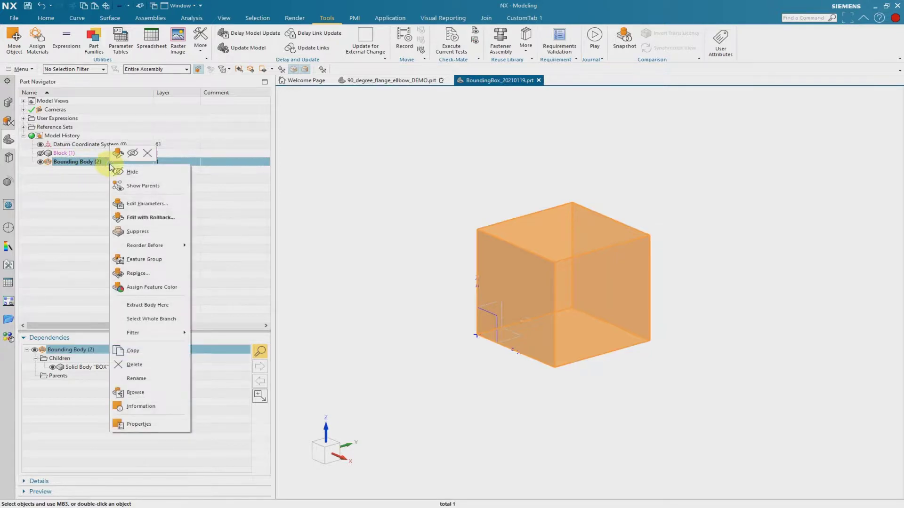
{"action": "left_click", "coordinate": [163, 424]}
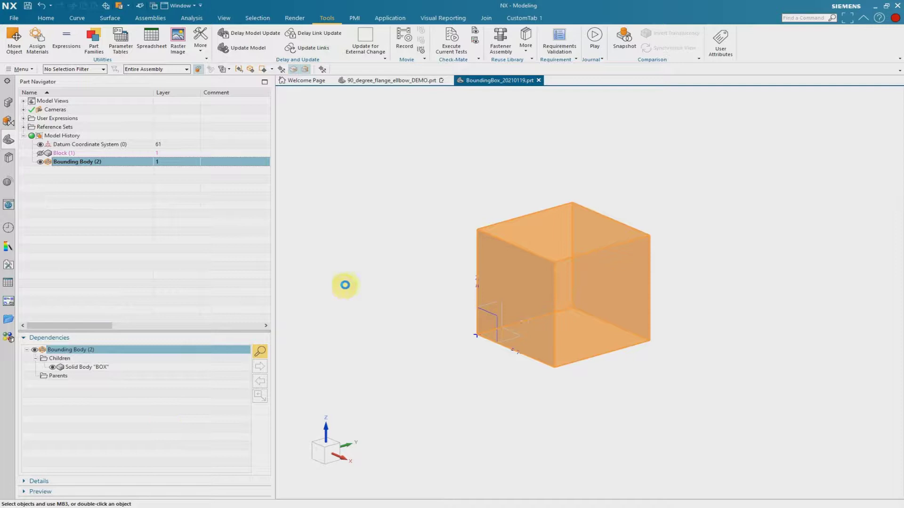
{"action": "left_click_drag", "start_coordinate": [226, 89], "coordinate": [267, 94]}
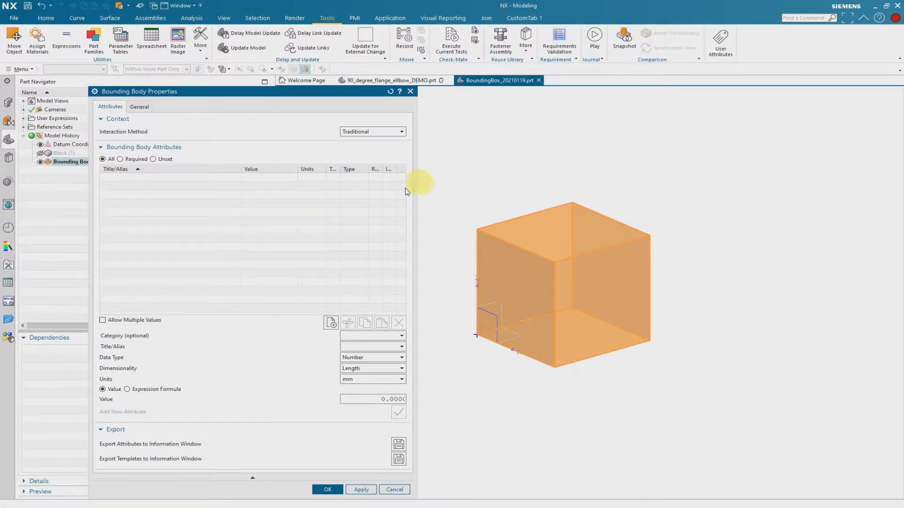
{"action": "type", "text": "x"}
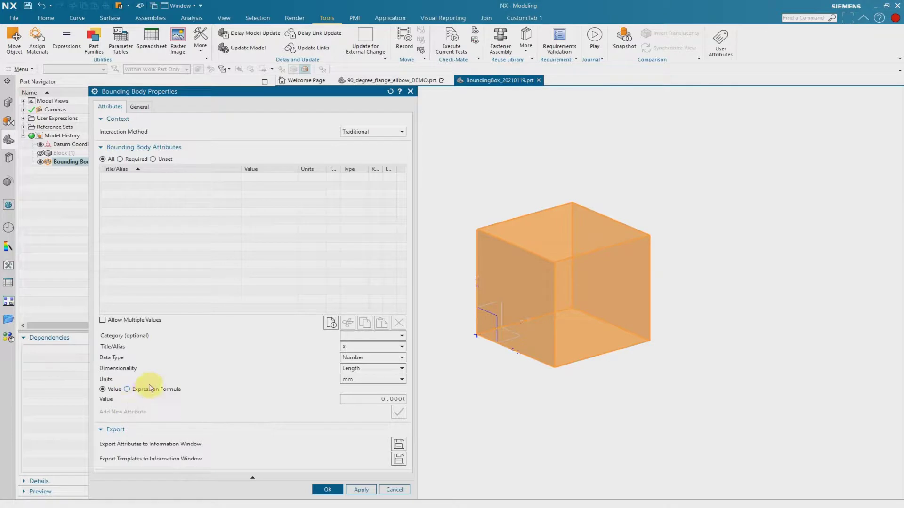
{"action": "left_click", "coordinate": [127, 390]}
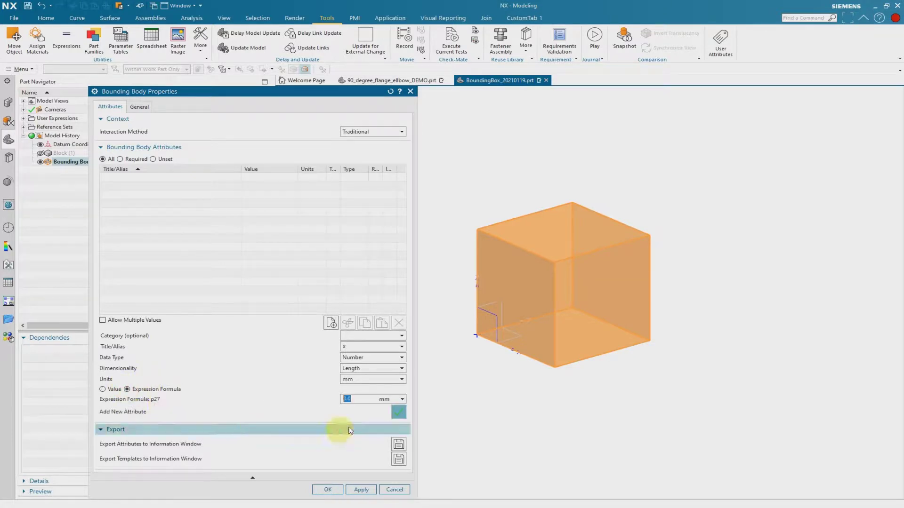
{"action": "left_click", "coordinate": [401, 399]}
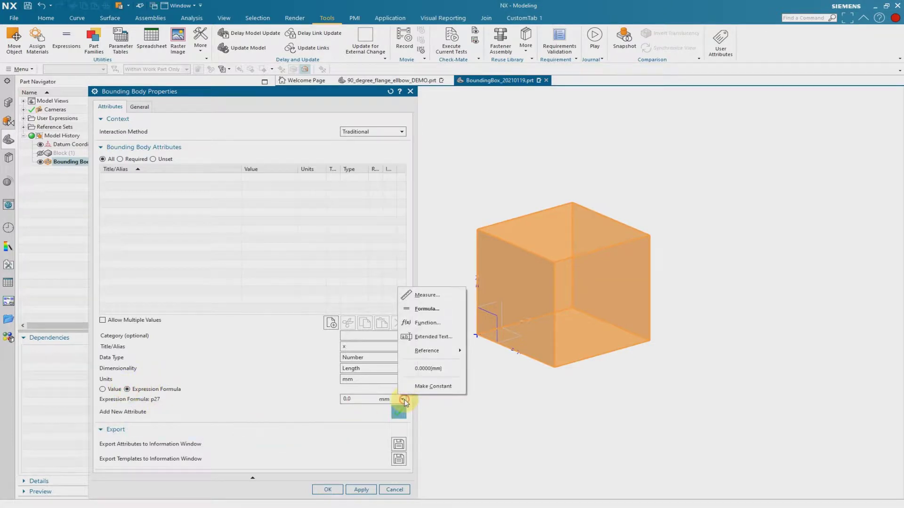
{"action": "left_click", "coordinate": [426, 309]}
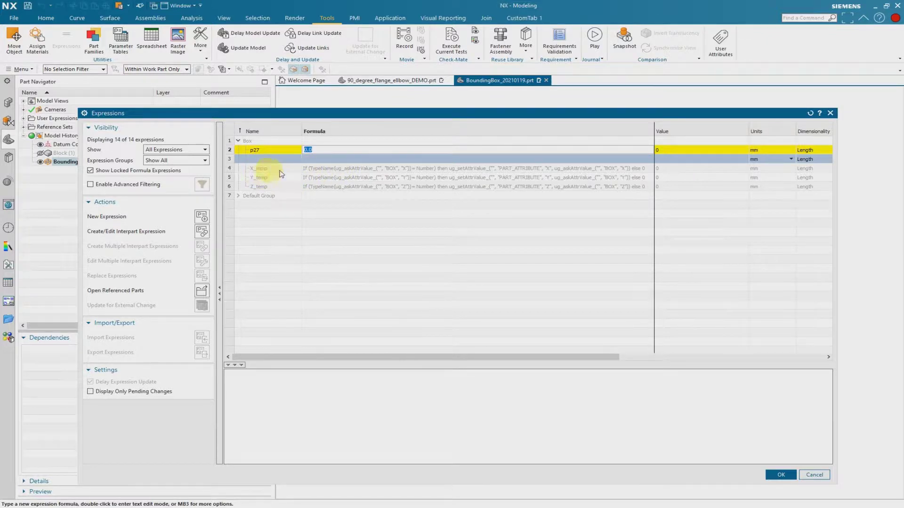
{"action": "type", "text": "If (TypeName(ug_askAttrValue_(\"\", \"BOX\", \"X\"))= Number) then ug_setAttrValue_(\"\", \"PART_ATTRIBUTE\", \"X\", ug_askAttrValue_(\"\", \"BOX\", \"X\")) else 0"}
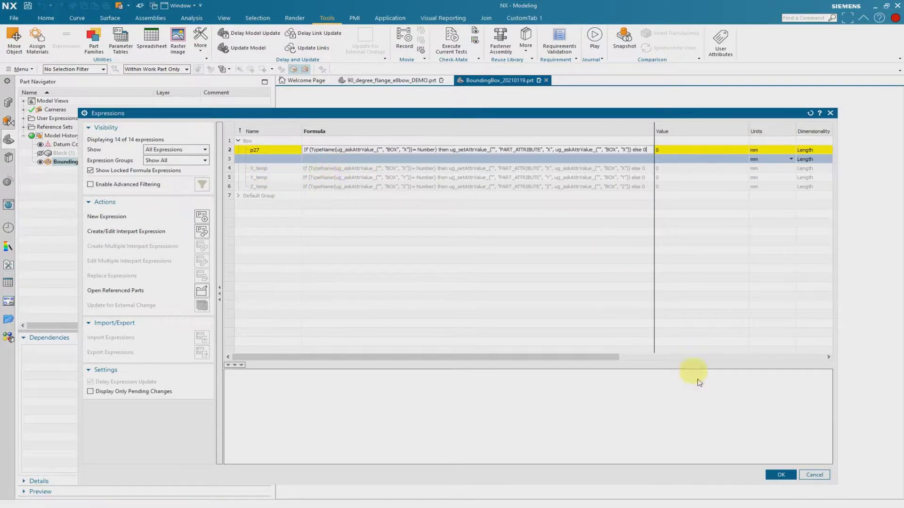
{"action": "left_click", "coordinate": [780, 475]}
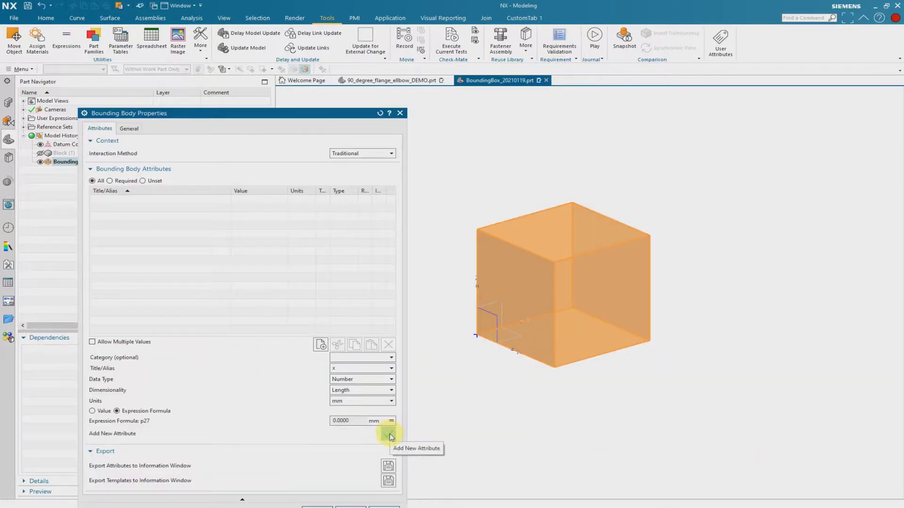
{"action": "left_click", "coordinate": [389, 435]}
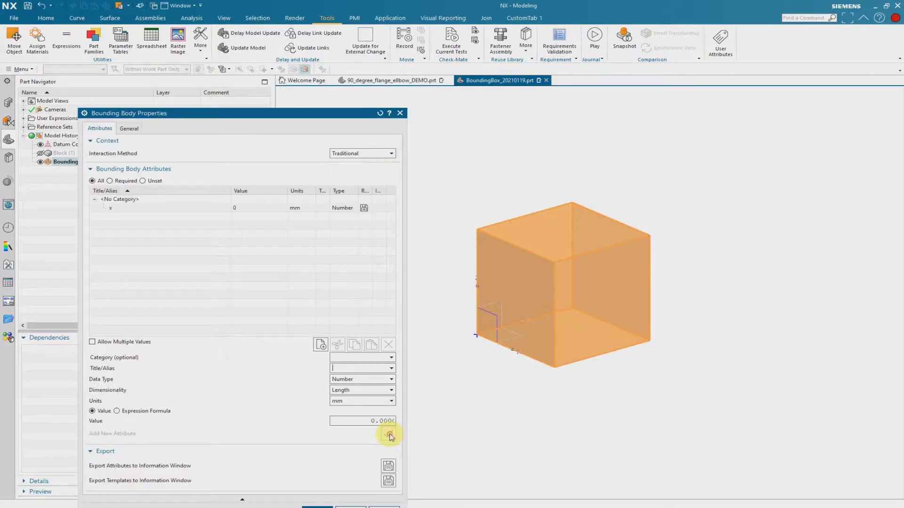
- Add a length attribute y in mm to the Bounding Body feature, using the Y_temp formula as its expression formula
{"action": "left_click", "coordinate": [343, 367]}
{"action": "type", "text": "y"}
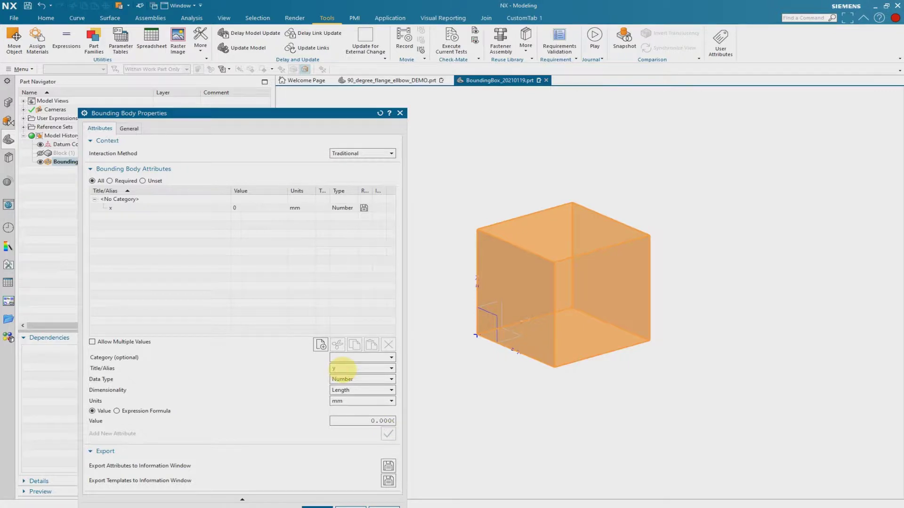
{"action": "left_click", "coordinate": [117, 411]}
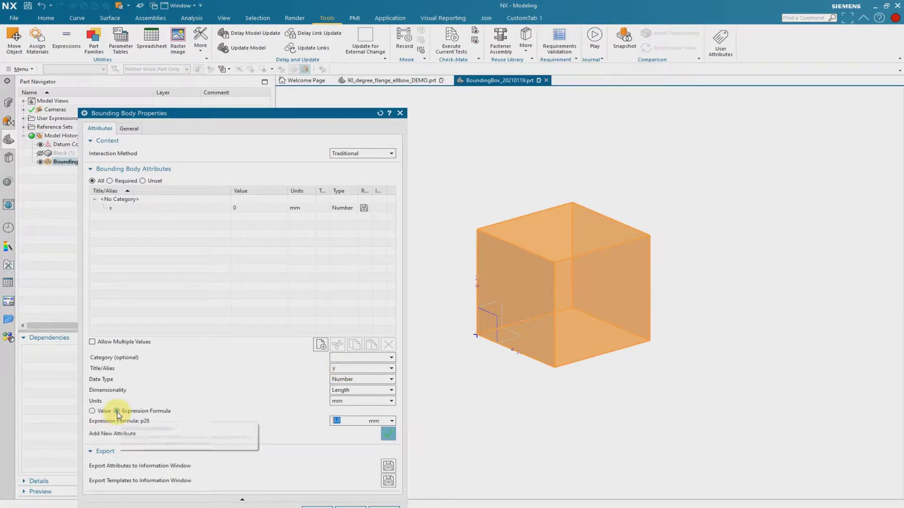
{"action": "left_click", "coordinate": [392, 421]}
{"action": "left_click", "coordinate": [426, 328]}
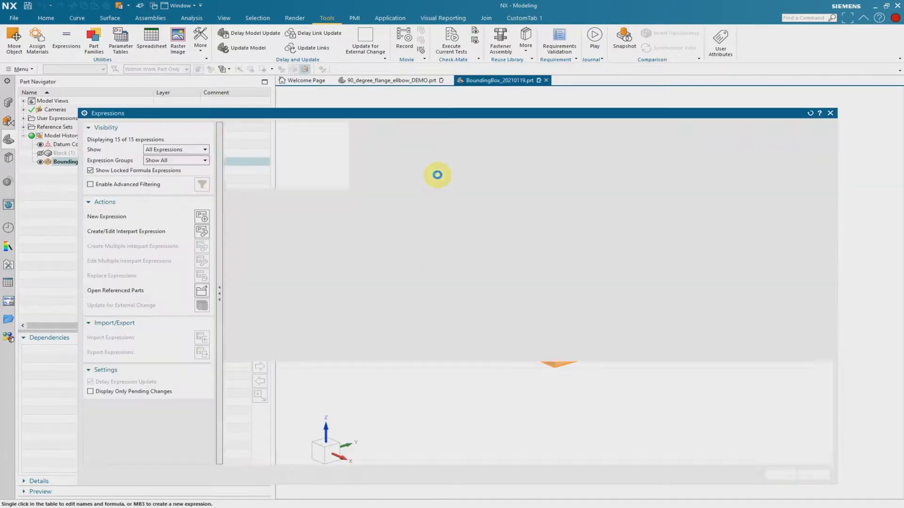
{"action": "left_click", "coordinate": [369, 190]}
{"action": "left_click", "coordinate": [781, 474]}
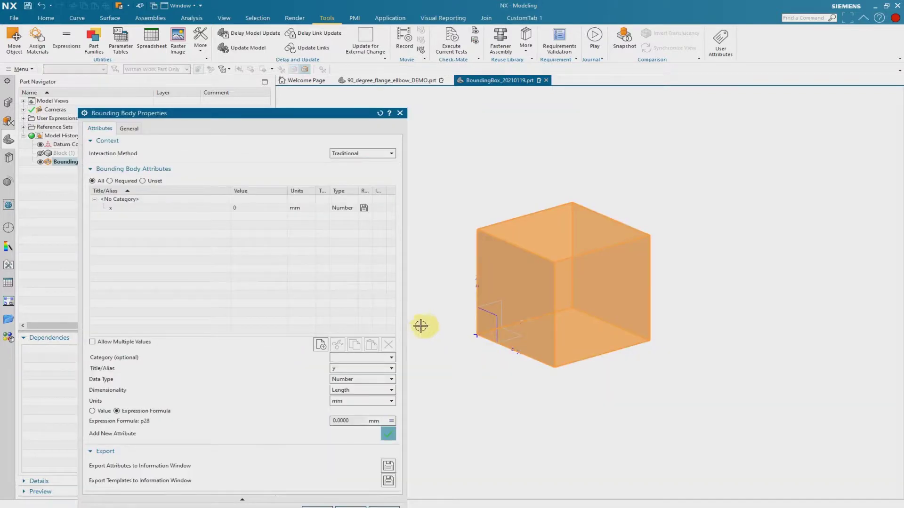
{"action": "left_click", "coordinate": [388, 433]}
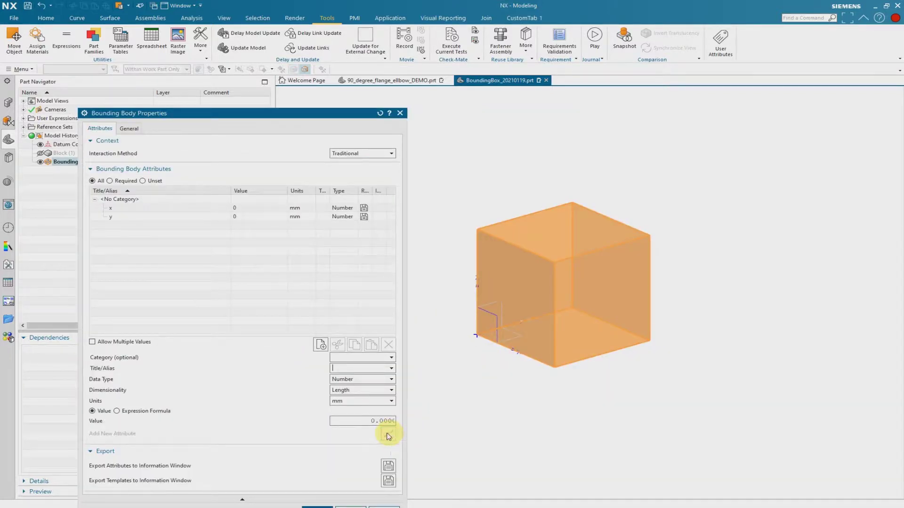
- Add a length attribute z in mm using the Z_temp formula as its expression formula, and accept the Bounding Body properties
{"action": "left_click", "coordinate": [347, 368]}
{"action": "type", "text": "z"}
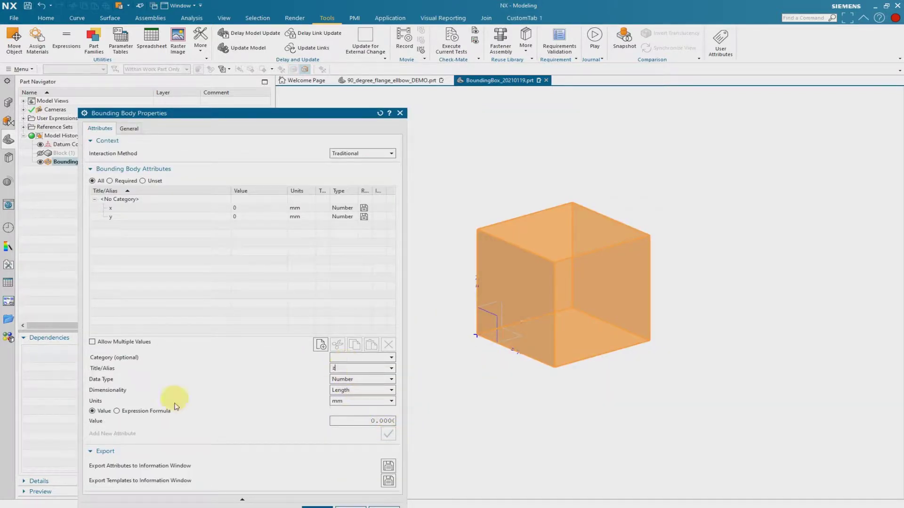
{"action": "left_click", "coordinate": [141, 412]}
{"action": "left_click", "coordinate": [394, 421]}
{"action": "left_click", "coordinate": [414, 340]}
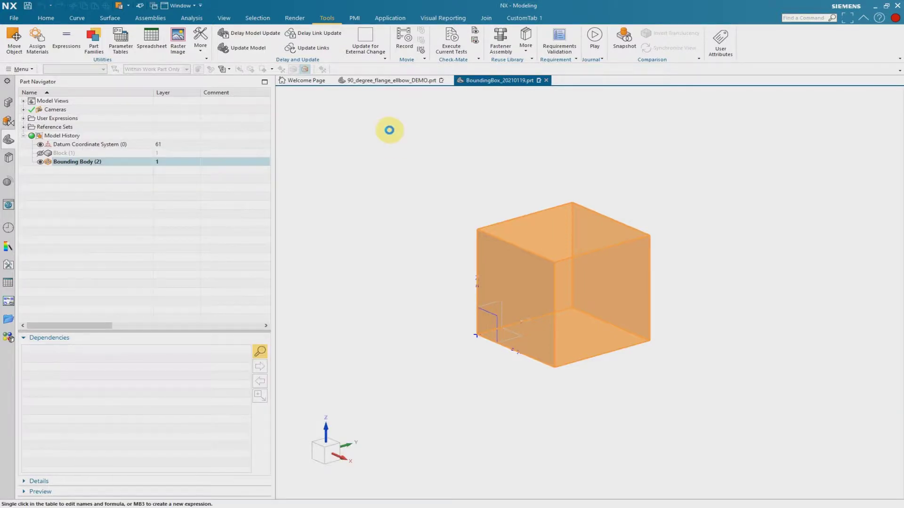
{"action": "left_click", "coordinate": [360, 205]}
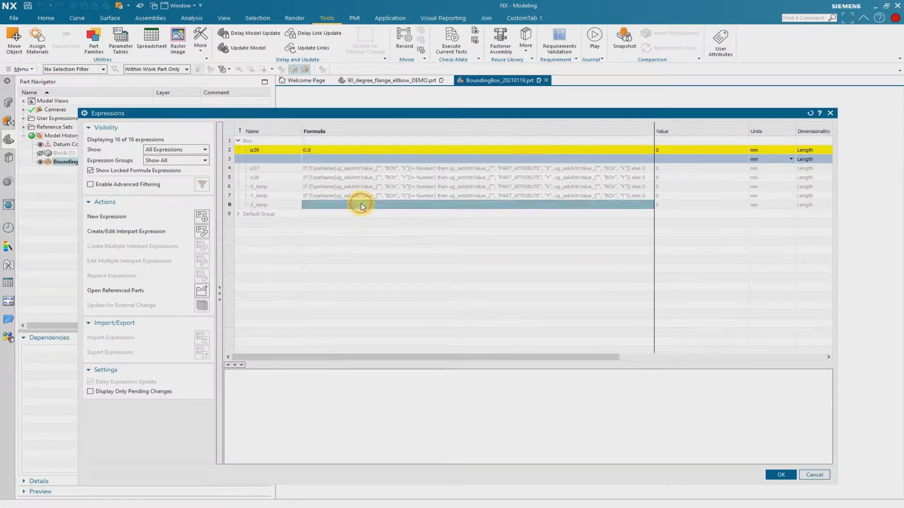
{"action": "left_click", "coordinate": [781, 475]}
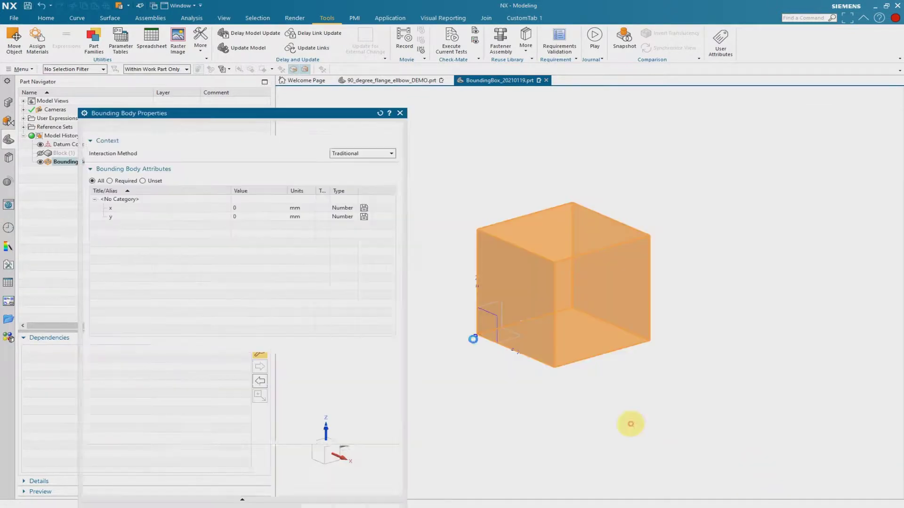
{"action": "left_click_drag", "start_coordinate": [314, 114], "coordinate": [329, 59]}
{"action": "left_click", "coordinate": [403, 380]}
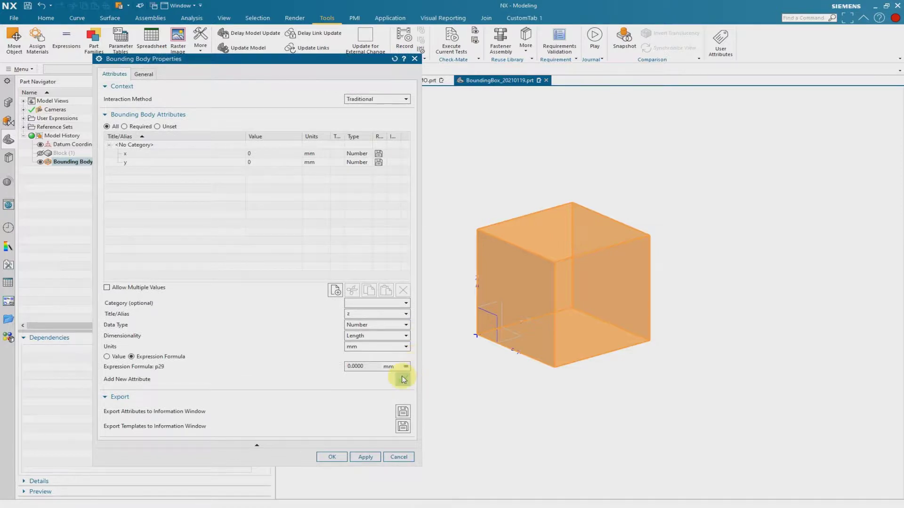
{"action": "left_click", "coordinate": [344, 460]}
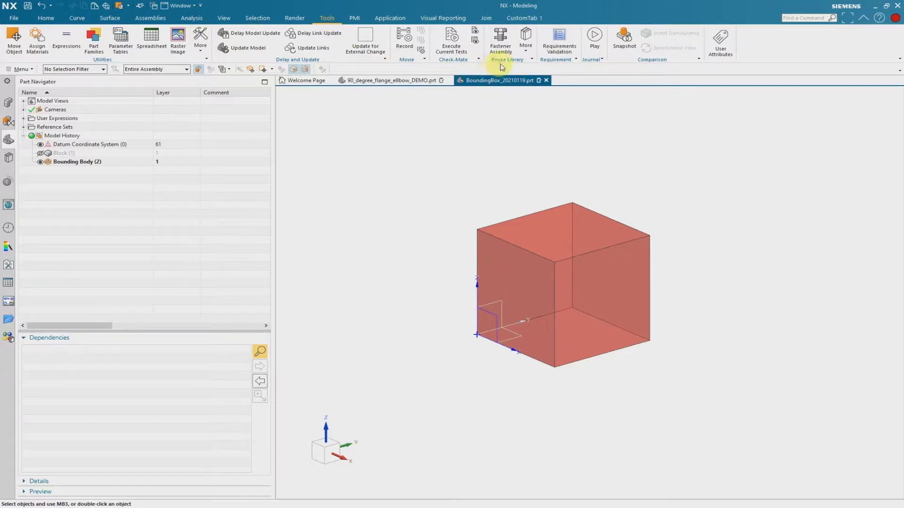
- Define a reusable object of type Feature from the Bounding Body, stored in the BoundingBox_DEMO library folder
{"action": "left_click", "coordinate": [528, 54]}
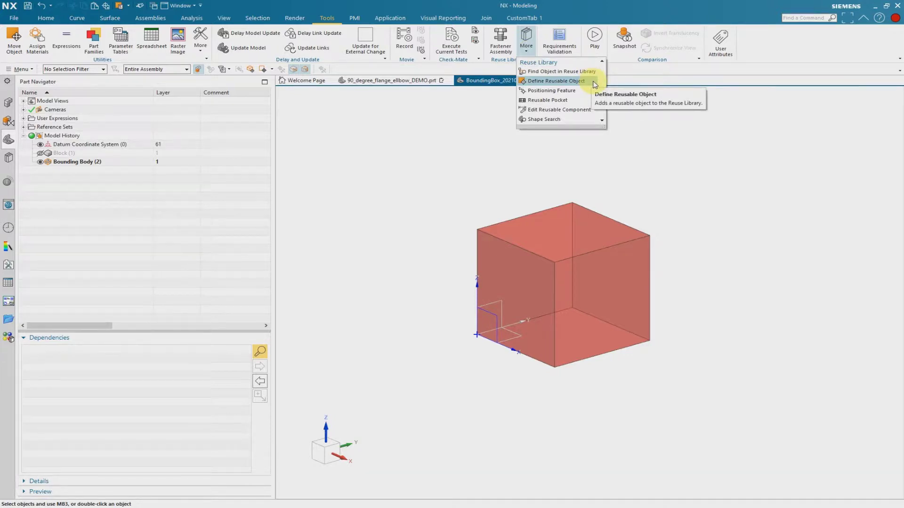
{"action": "left_click", "coordinate": [556, 81]}
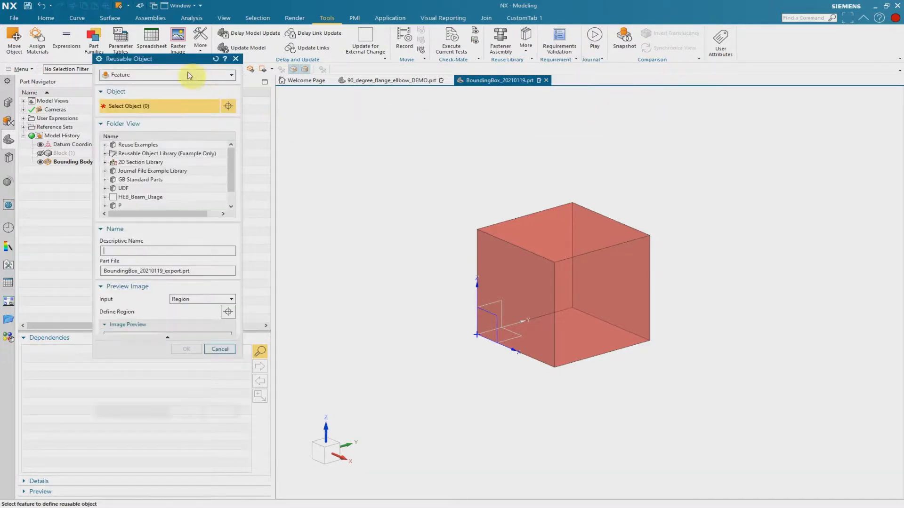
{"action": "left_click_drag", "start_coordinate": [175, 61], "coordinate": [377, 111]}
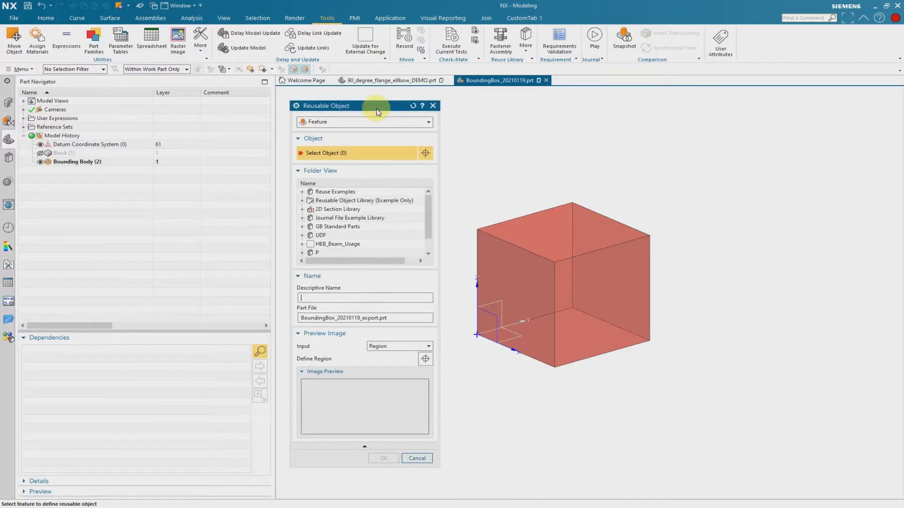
{"action": "left_click", "coordinate": [414, 124]}
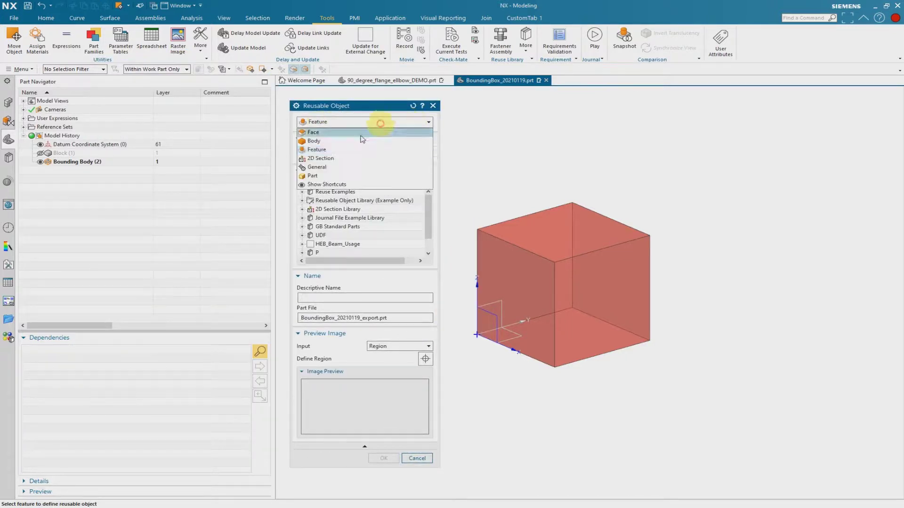
{"action": "left_click", "coordinate": [338, 152]}
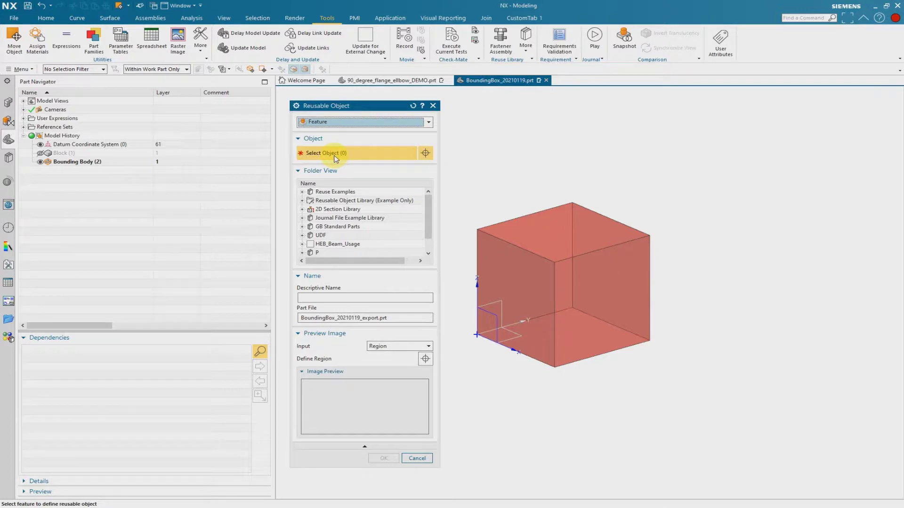
{"action": "left_click", "coordinate": [558, 250]}
{"action": "left_click_drag", "start_coordinate": [429, 221], "coordinate": [429, 231]}
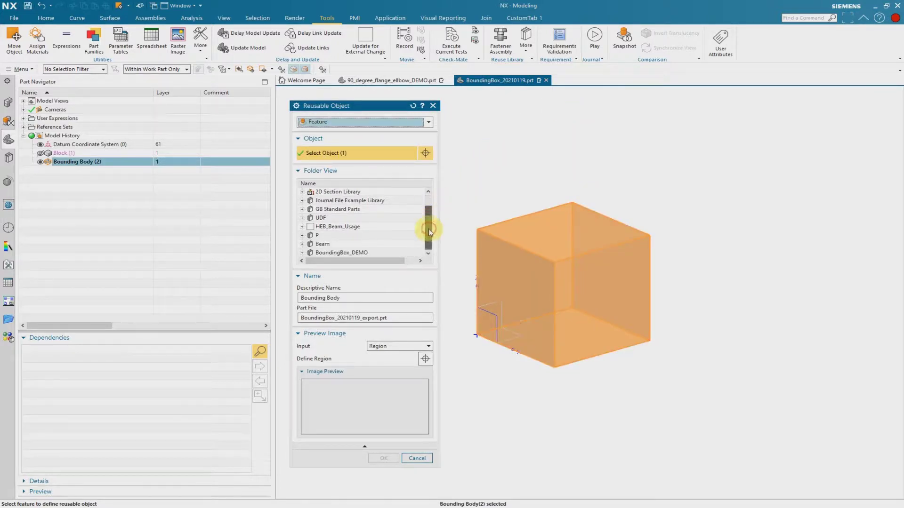
{"action": "left_click", "coordinate": [359, 257]}
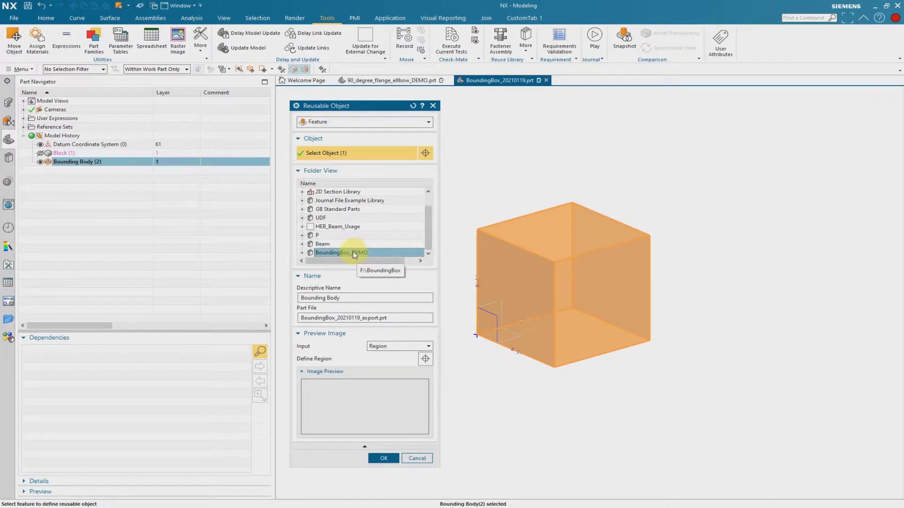
- Name the reusable object Box, capture a preview image region around the whole body, and accept the definition
{"action": "left_click_drag", "start_coordinate": [346, 299], "coordinate": [249, 300]}
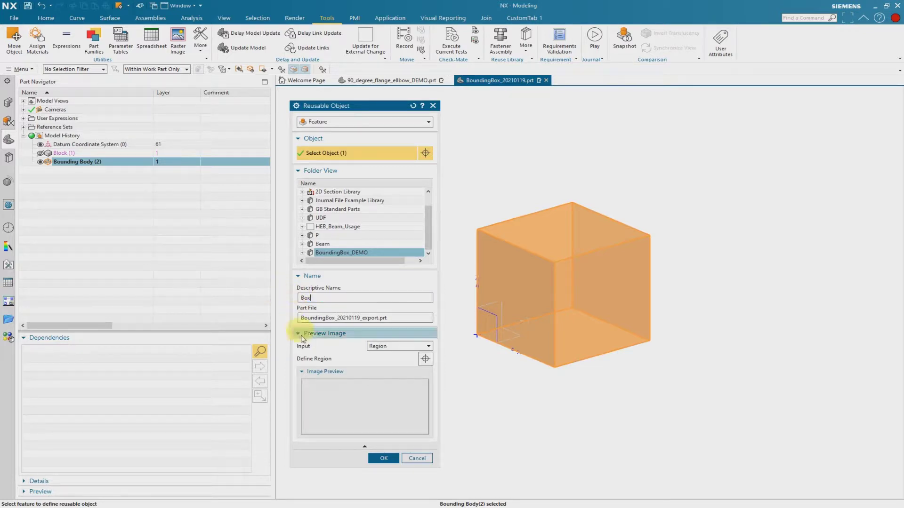
{"action": "left_click", "coordinate": [319, 360]}
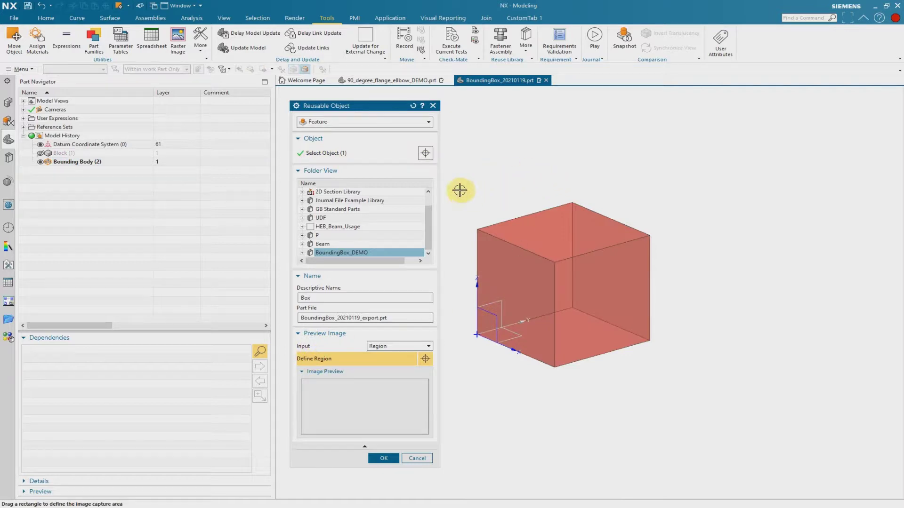
{"action": "left_click_drag", "start_coordinate": [449, 162], "coordinate": [695, 392]}
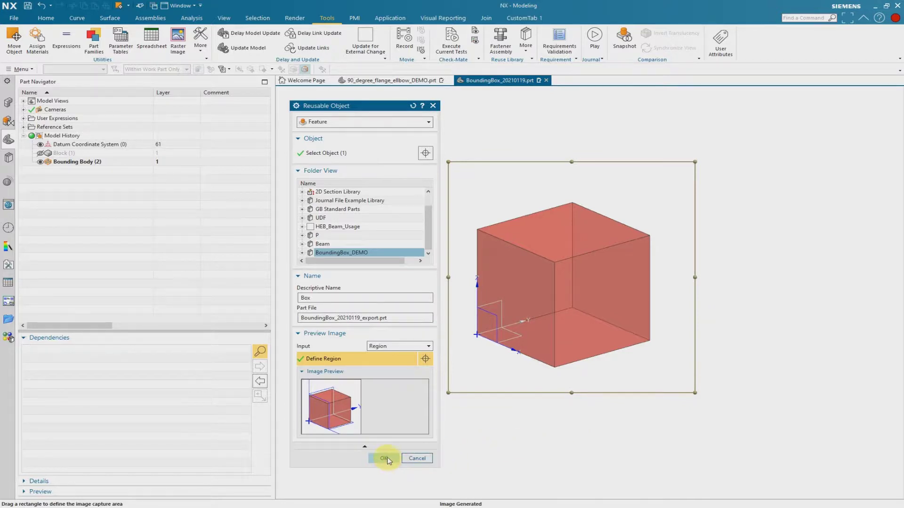
{"action": "left_click", "coordinate": [385, 458]}
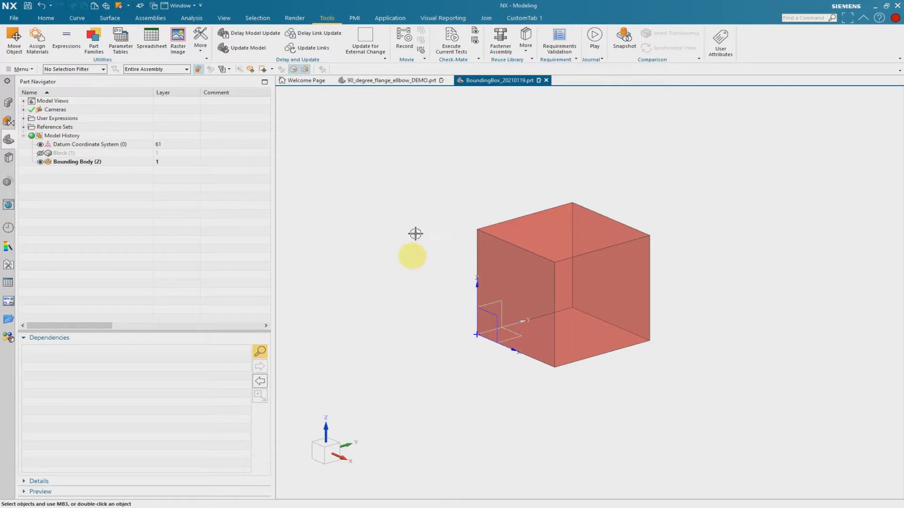
- Insert the Box feature from the BoundingBox_DEMO library into 90_degree_flange_ellbow_DEMO.prt, using the elbow as its body reference
{"action": "left_click", "coordinate": [404, 80]}
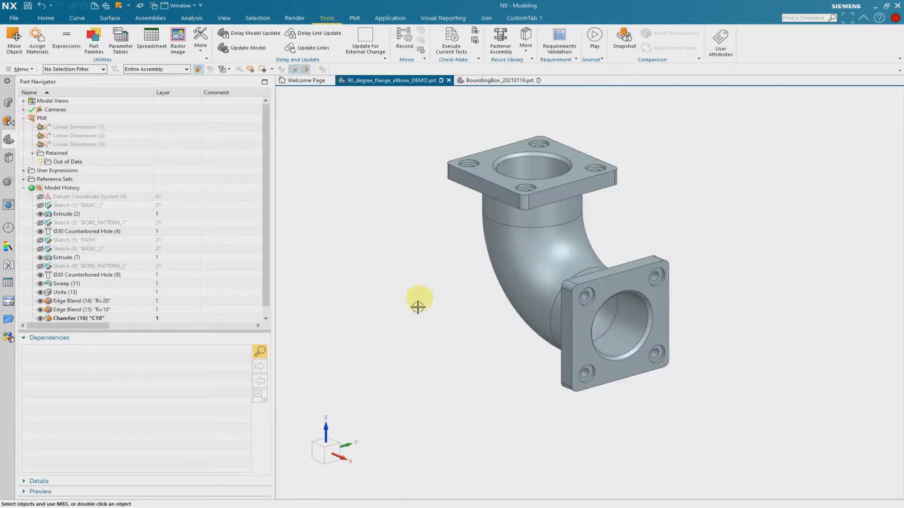
{"action": "left_click", "coordinate": [8, 160]}
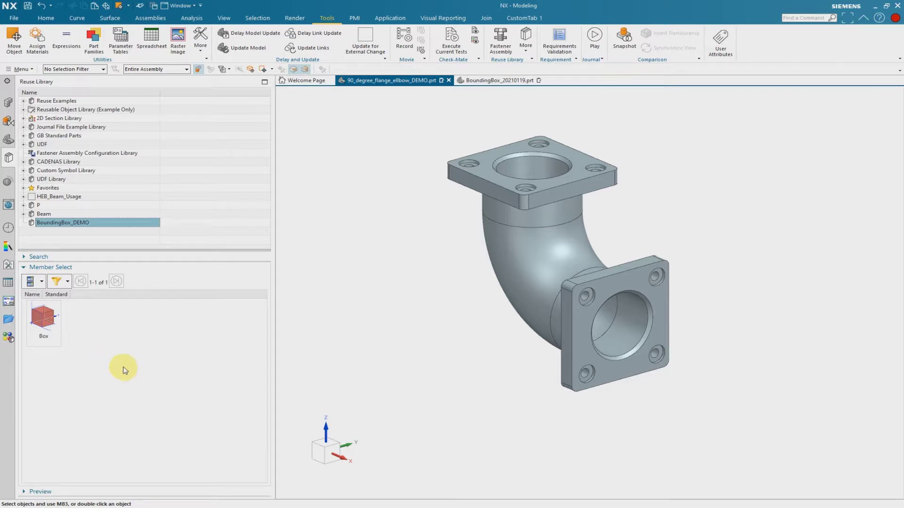
{"action": "left_click_drag", "start_coordinate": [43, 321], "coordinate": [437, 241]}
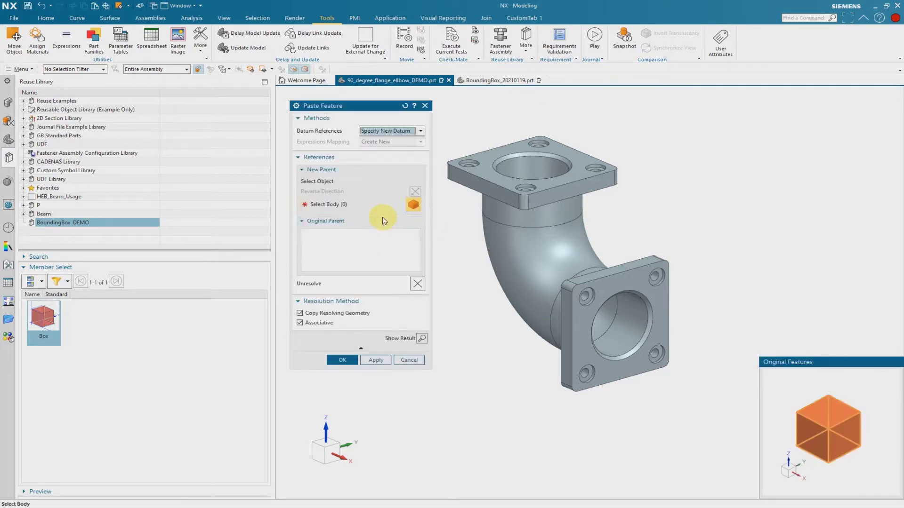
{"action": "left_click_drag", "start_coordinate": [359, 109], "coordinate": [366, 136]}
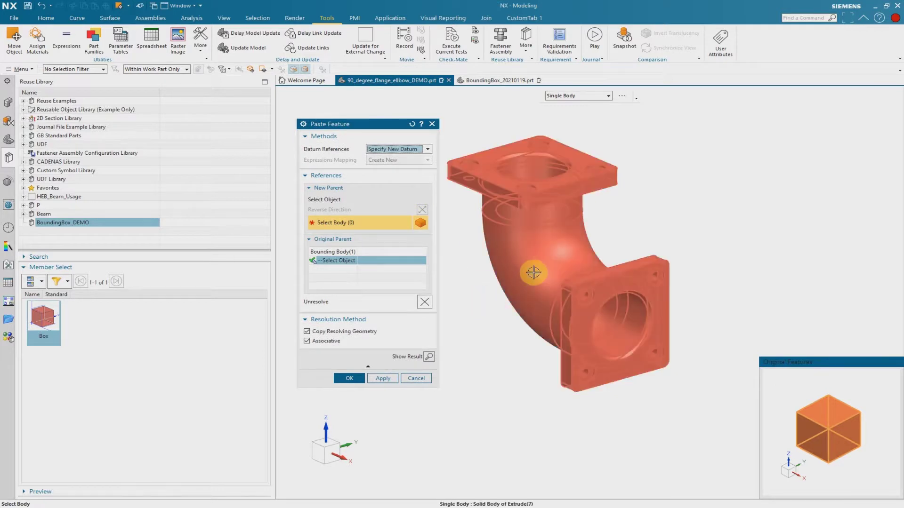
{"action": "left_click", "coordinate": [553, 262]}
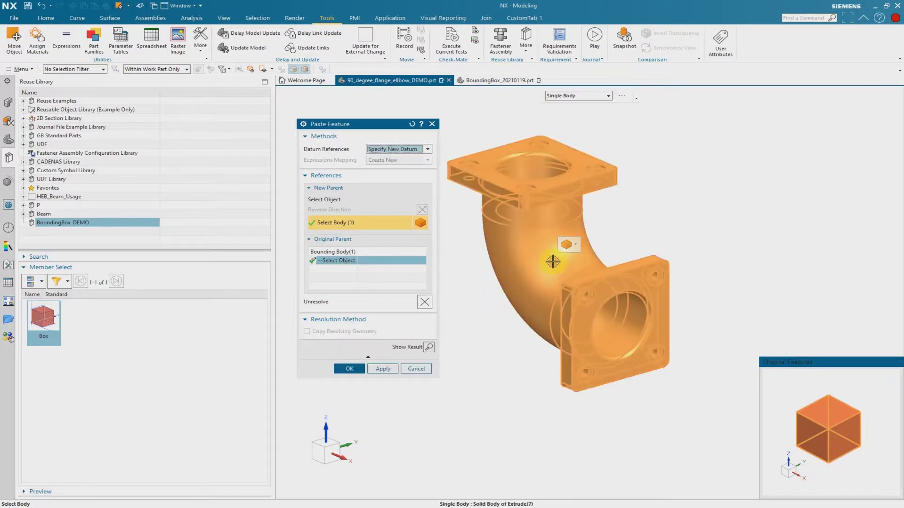
{"action": "left_click", "coordinate": [351, 369]}
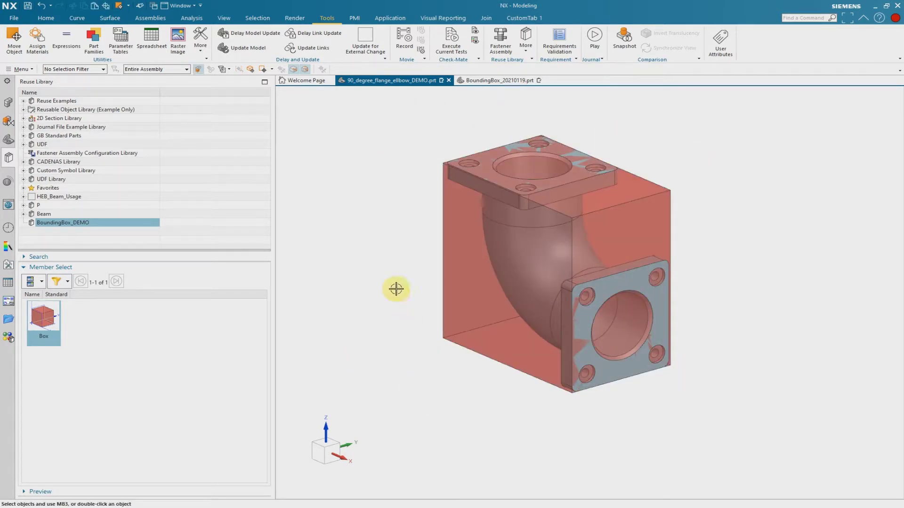
- Update the elbow part for external changes to refresh its X, Y and Z values in the Assembly Navigator
{"action": "left_click", "coordinate": [8, 105]}
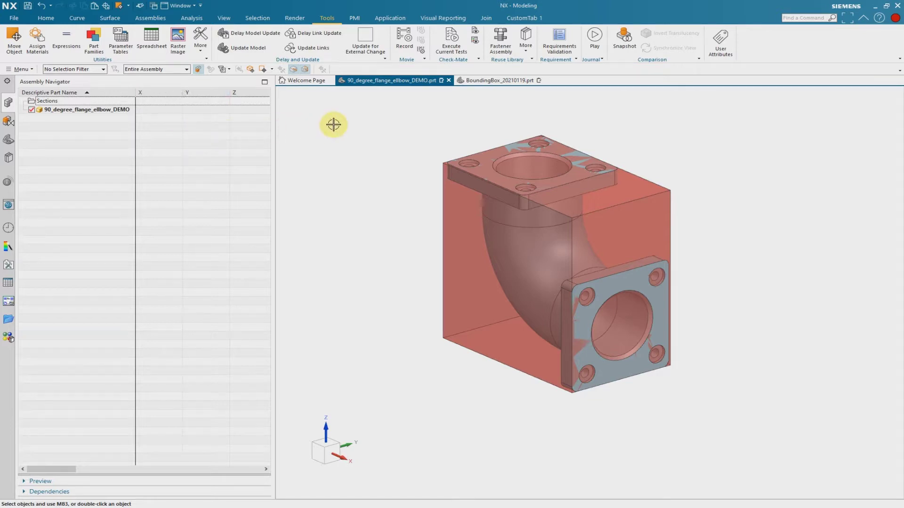
{"action": "left_click", "coordinate": [379, 45]}
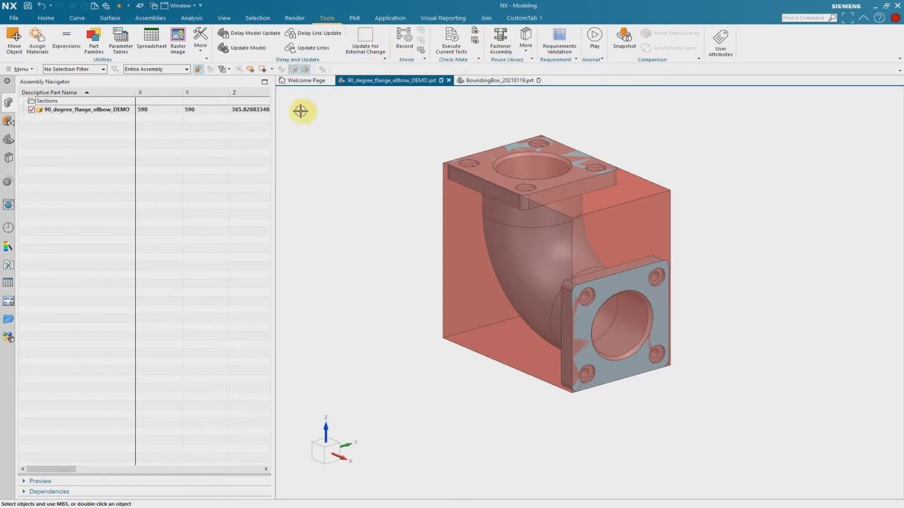
- Examine the X, Y and Z attributes in the displayed part properties of 90_degree_flange_ellbow_DEMO, and close the properties
{"action": "left_click", "coordinate": [99, 114]}
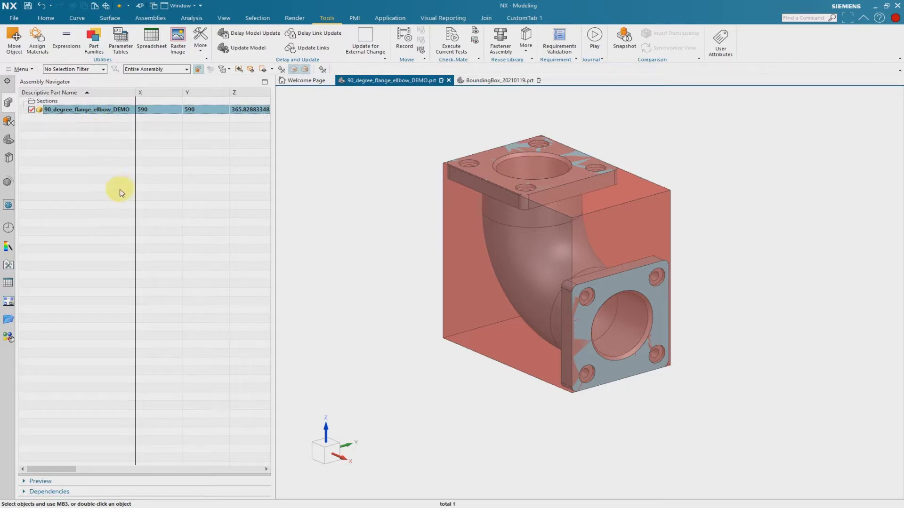
{"action": "right_click", "coordinate": [105, 112]}
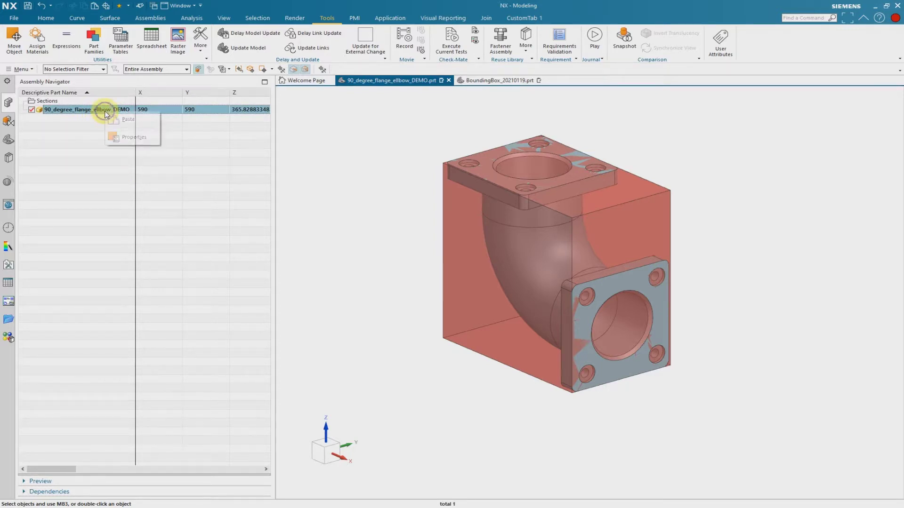
{"action": "left_click", "coordinate": [135, 137]}
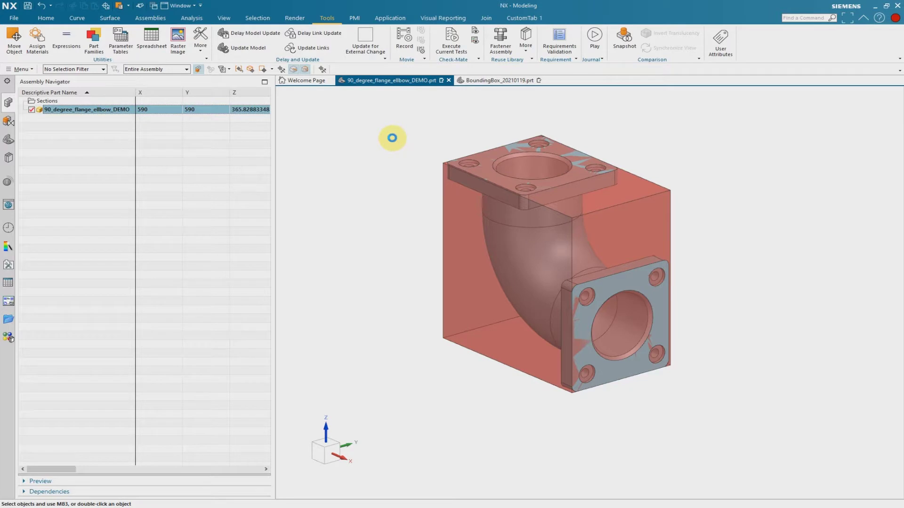
{"action": "left_click_drag", "start_coordinate": [323, 180], "coordinate": [319, 94]}
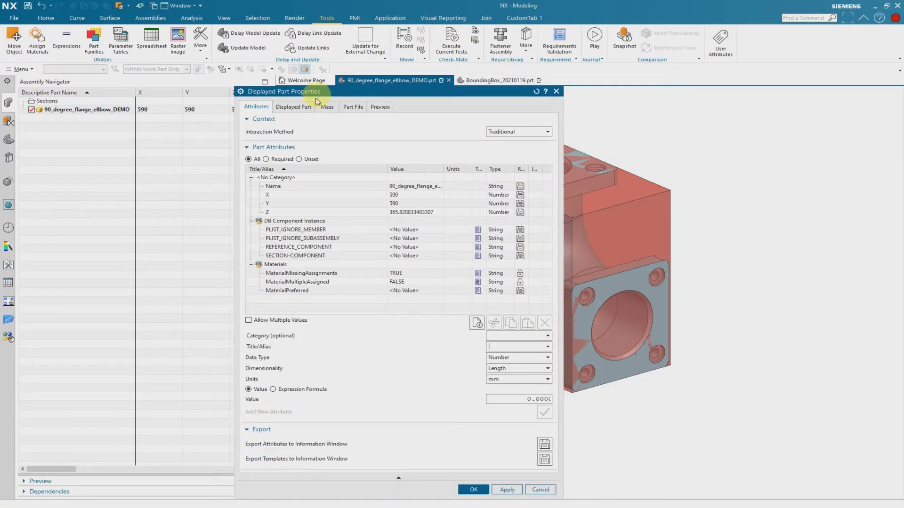
{"action": "left_click", "coordinate": [285, 195]}
{"action": "left_click", "coordinate": [286, 205], "text": "shift"}
{"action": "left_click", "coordinate": [285, 213], "text": "shift"}
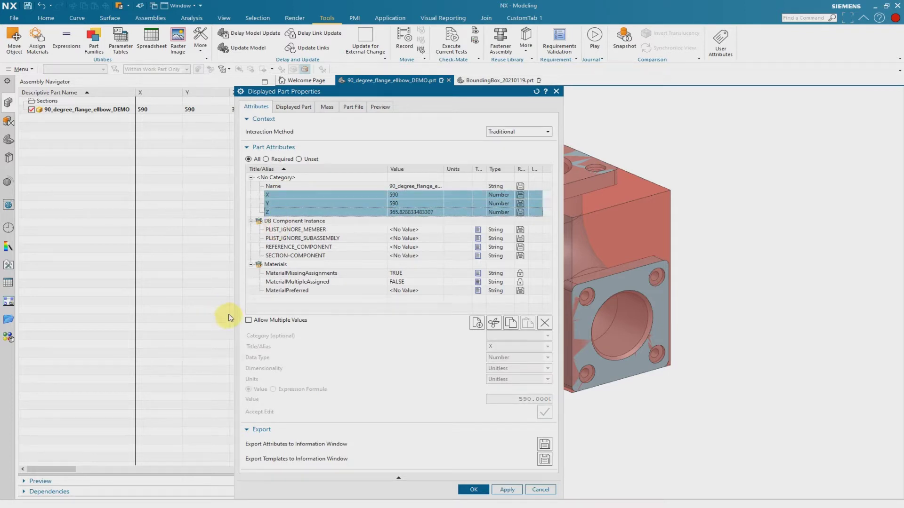
{"action": "left_click", "coordinate": [469, 489]}
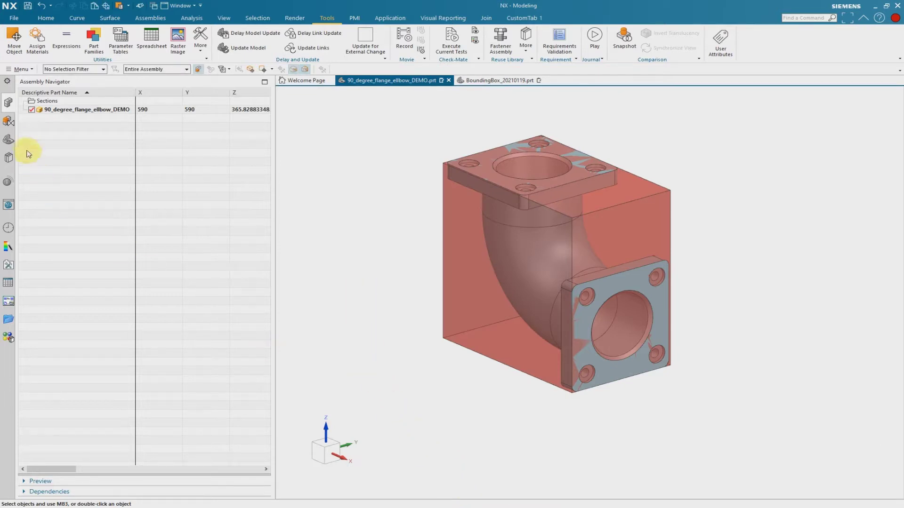
- Show the elbow part's Datum Coordinate System and compare its axes with the part's X, Y and Z values
{"action": "left_click", "coordinate": [9, 140]}
{"action": "left_click", "coordinate": [41, 197]}
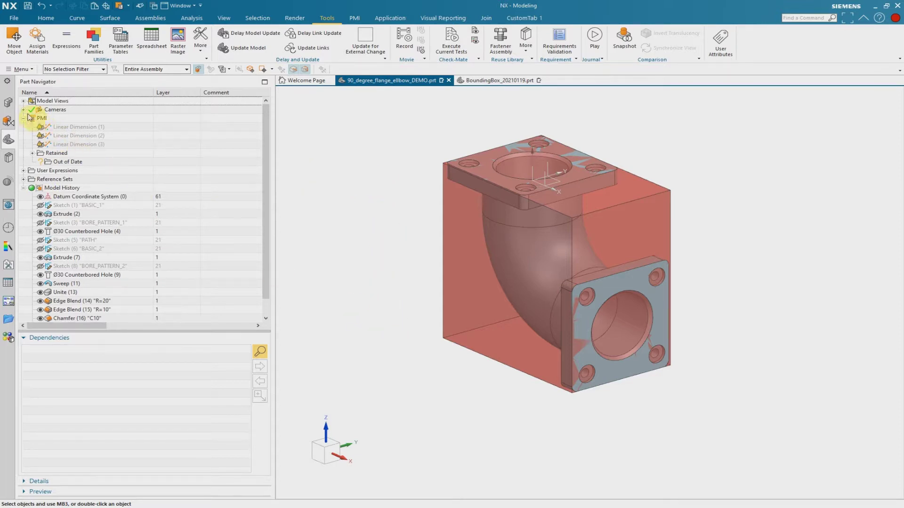
{"action": "left_click", "coordinate": [8, 102]}
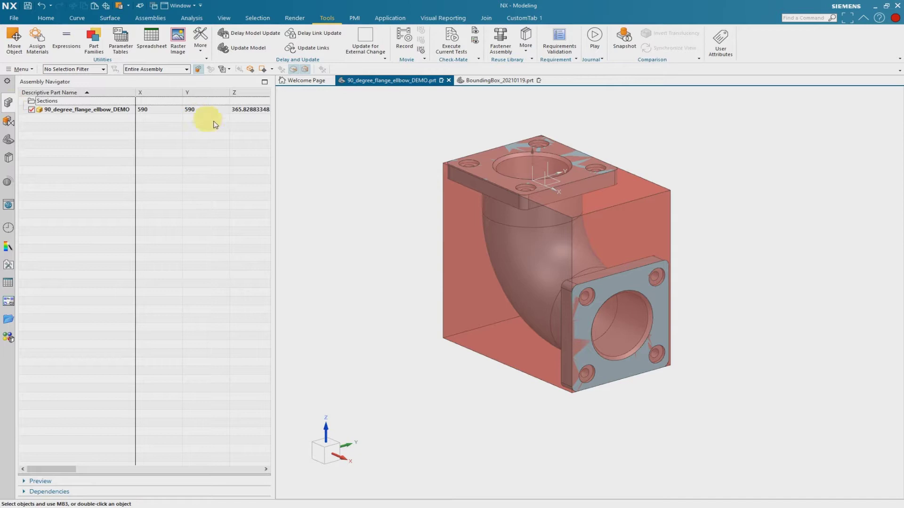
{"action": "mouse_move", "coordinate": [383, 182]}
{"action": "middle_mouse_down"}
{"action": "mouse_move", "coordinate": [400, 149]}
{"action": "mouse_move", "coordinate": [387, 160]}
{"action": "mouse_move", "coordinate": [377, 214]}
{"action": "mouse_move", "coordinate": [330, 203]}
{"action": "mouse_move", "coordinate": [303, 175]}
{"action": "middle_mouse_up"}
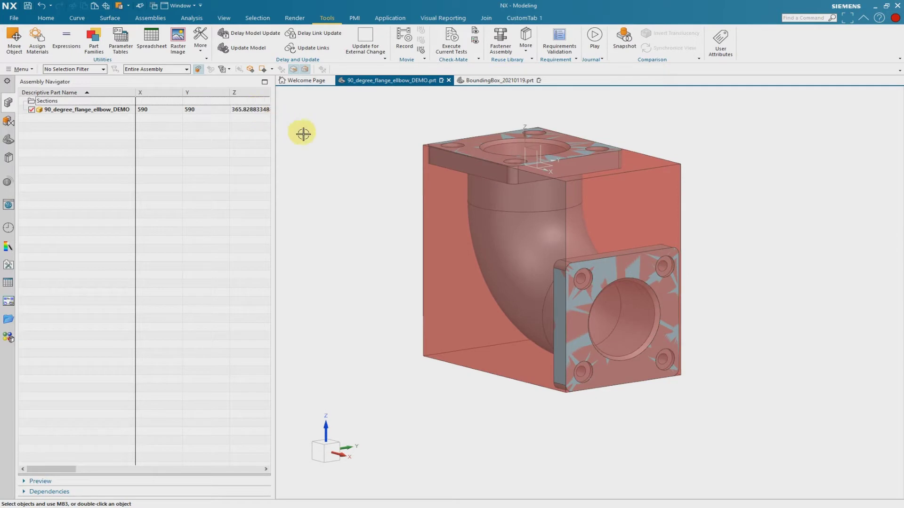
- Edit the elbow's Bounding Body feature and turn off Create Non-Aligned Minimum Body
{"action": "left_click", "coordinate": [10, 159]}
{"action": "left_click", "coordinate": [7, 141]}
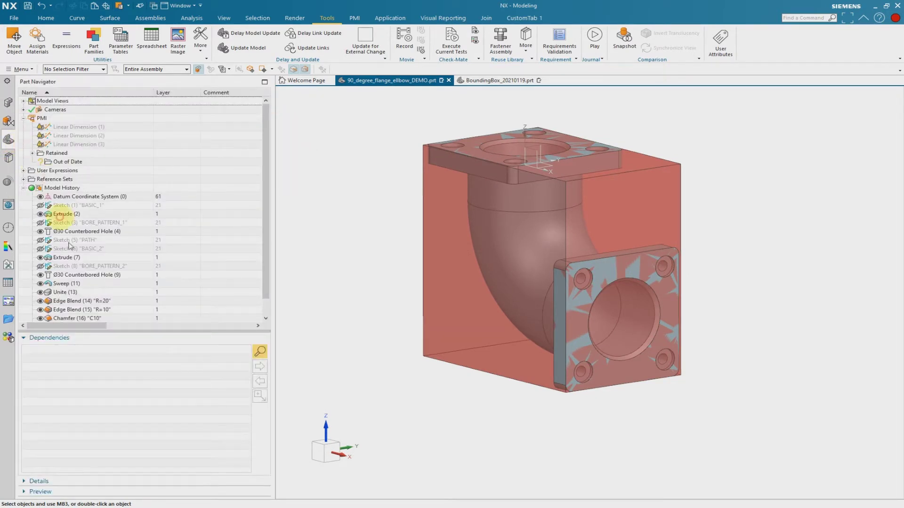
{"action": "double_click", "coordinate": [93, 310]}
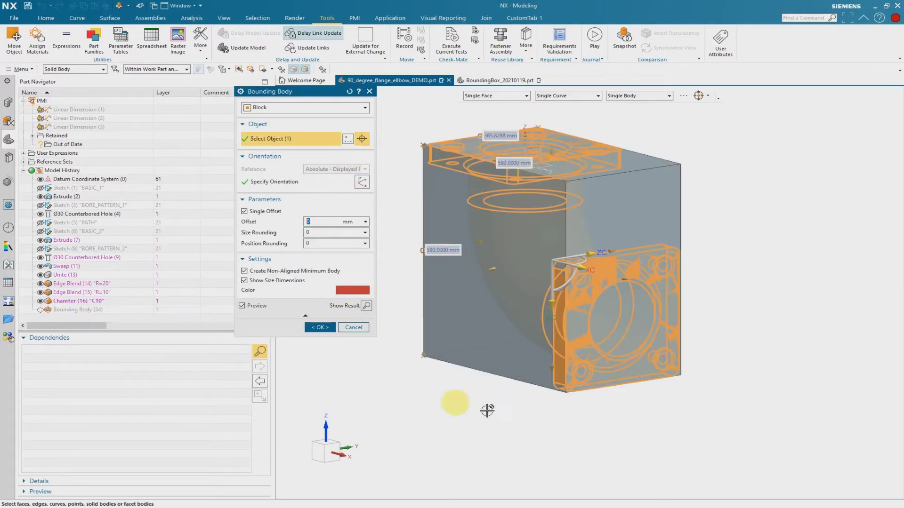
{"action": "middle_click_drag", "start_coordinate": [722, 355], "coordinate": [756, 190]}
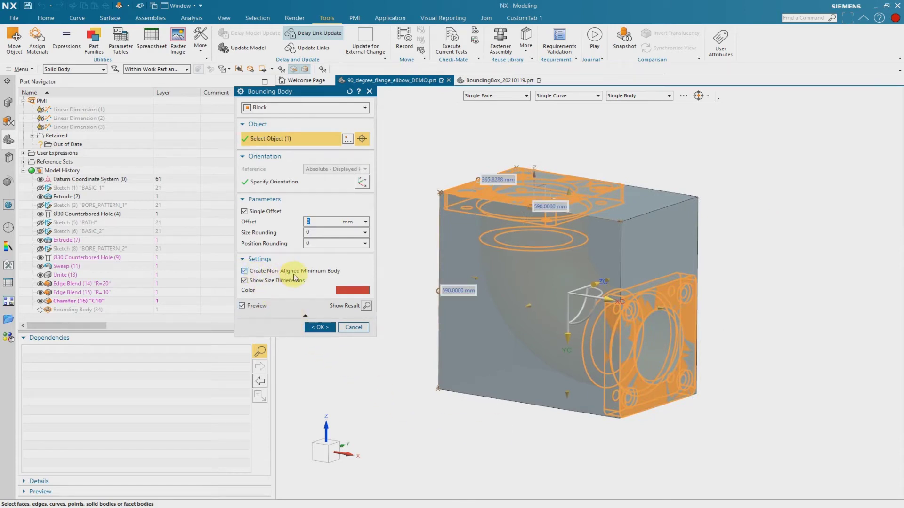
{"action": "left_click", "coordinate": [245, 272]}
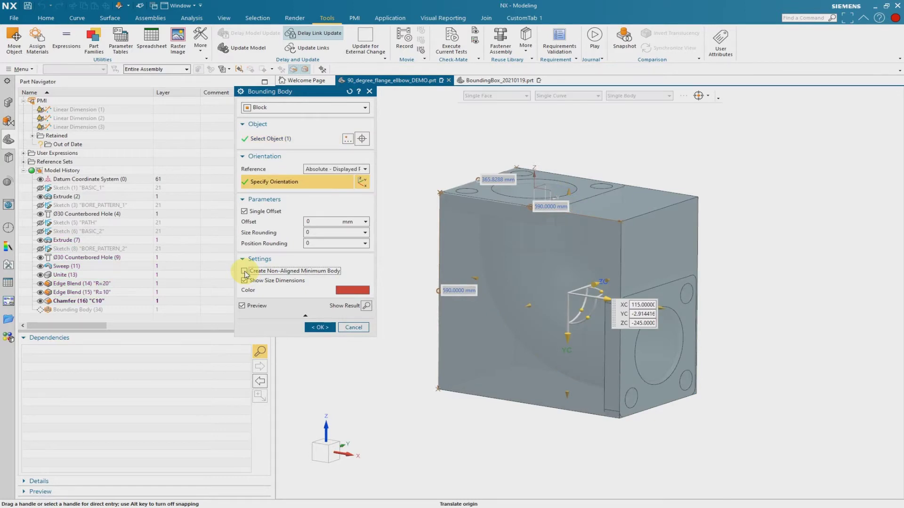
- Reorient the bounding body so its ZC axis points along the datum coordinate system's Z axis
{"action": "middle_click_drag", "start_coordinate": [763, 224], "coordinate": [738, 268]}
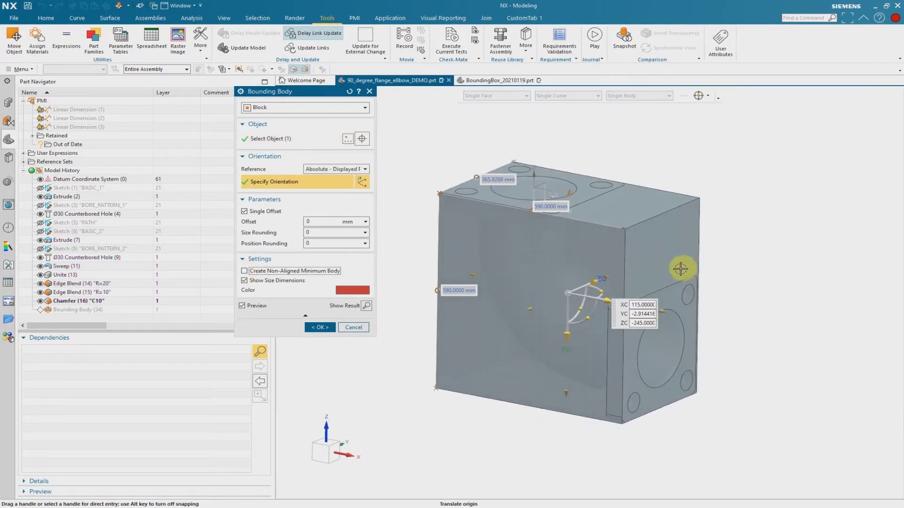
{"action": "left_click", "coordinate": [594, 283]}
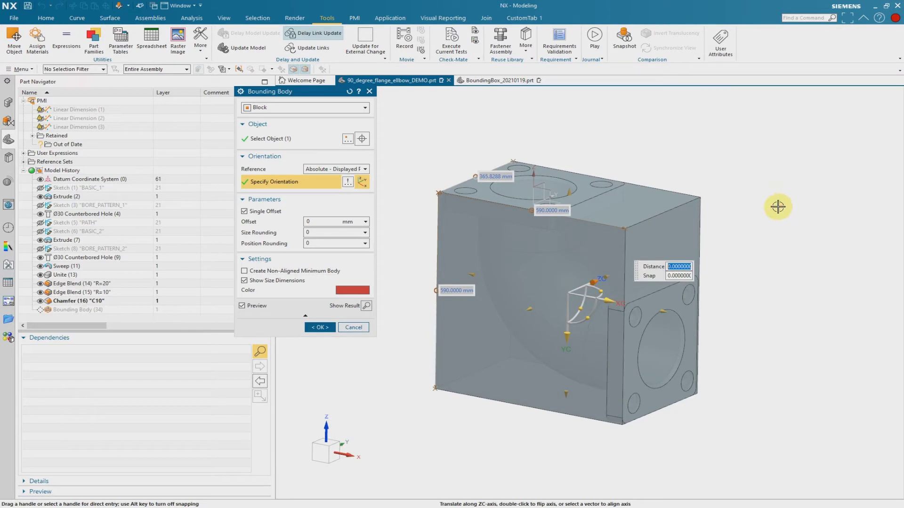
{"action": "middle_click_drag", "start_coordinate": [751, 157], "coordinate": [755, 187]}
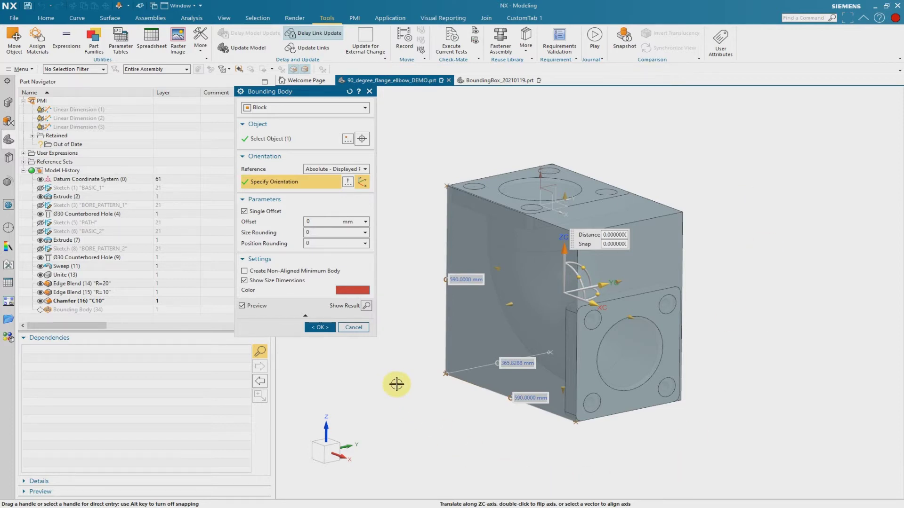
- Accept the Bounding Body edit and run Update for External Change on the elbow to refresh its X, Y and Z attributes in the Assembly Navigator
{"action": "left_click", "coordinate": [320, 328]}
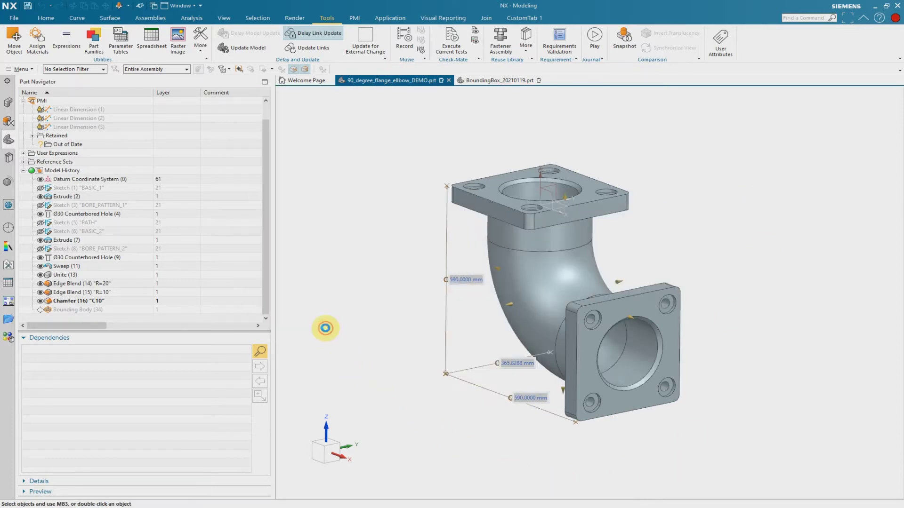
{"action": "left_click", "coordinate": [9, 103]}
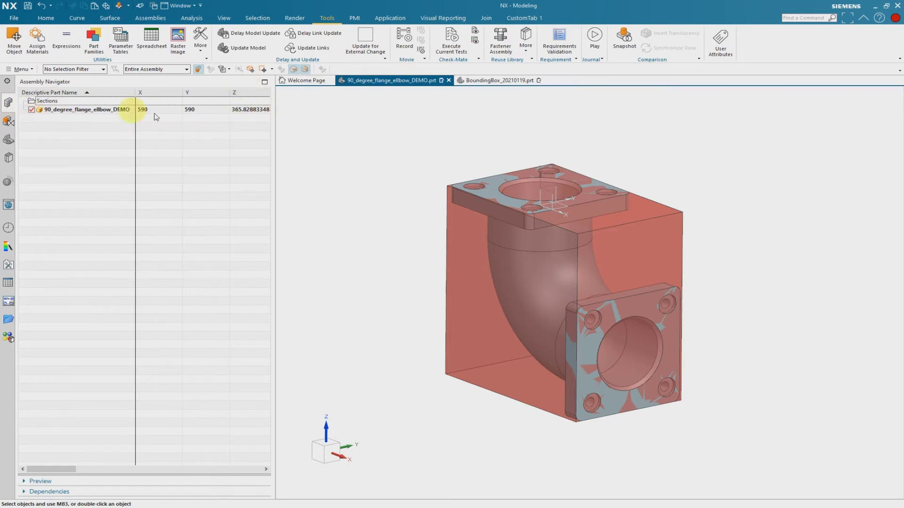
{"action": "left_click", "coordinate": [369, 45]}
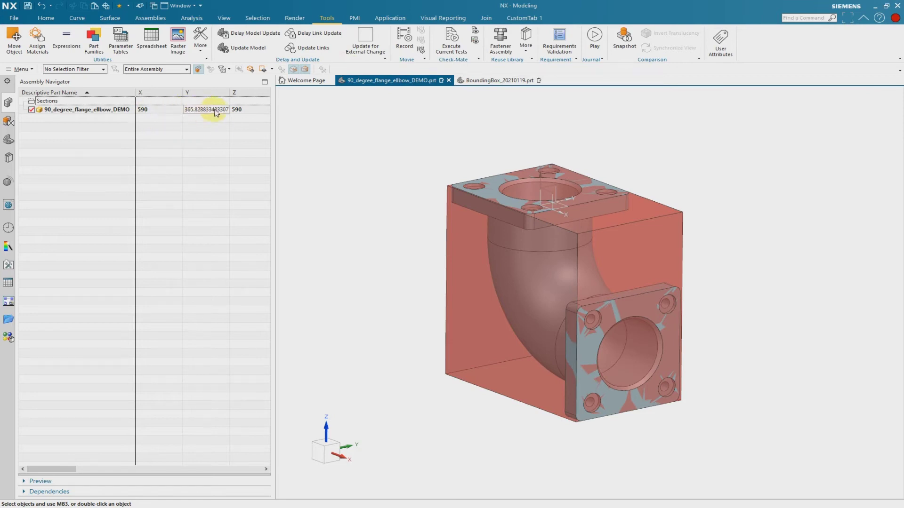
- Examine the updated X, Y and Z attributes together in the displayed part properties of 90_degree_flange_ellbow_DEMO
{"action": "left_click", "coordinate": [107, 112]}
{"action": "right_click", "coordinate": [107, 114]}
{"action": "left_click", "coordinate": [131, 140]}
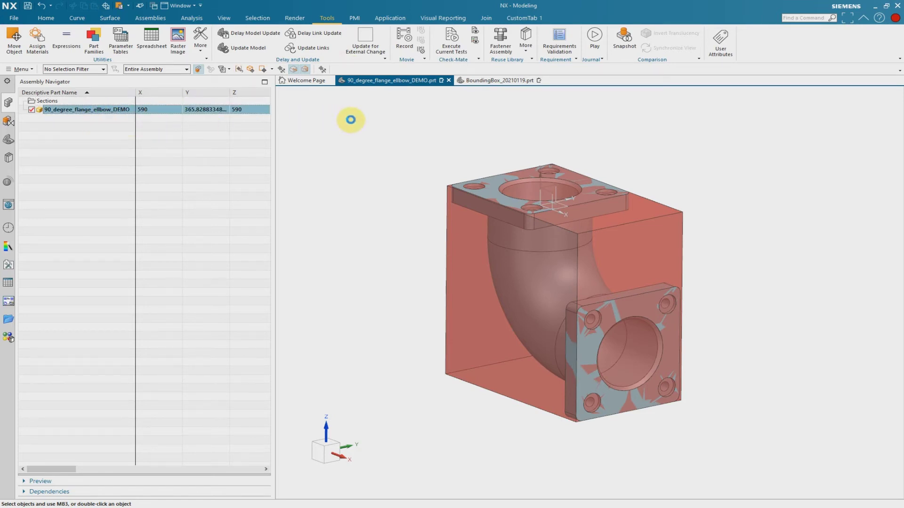
{"action": "left_click_drag", "start_coordinate": [358, 89], "coordinate": [387, 71]}
{"action": "left_click", "coordinate": [319, 177]}
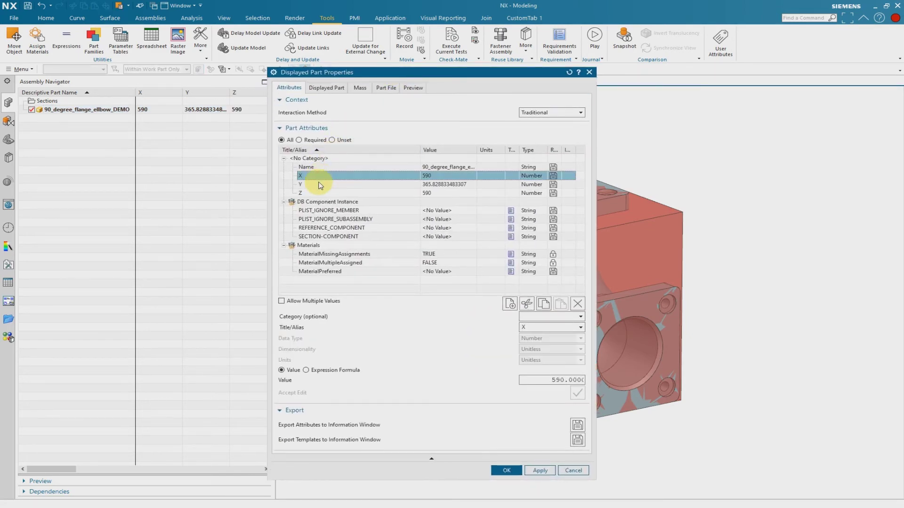
{"action": "left_click", "coordinate": [318, 184], "text": "ctrl"}
{"action": "left_click", "coordinate": [318, 193], "text": "ctrl"}
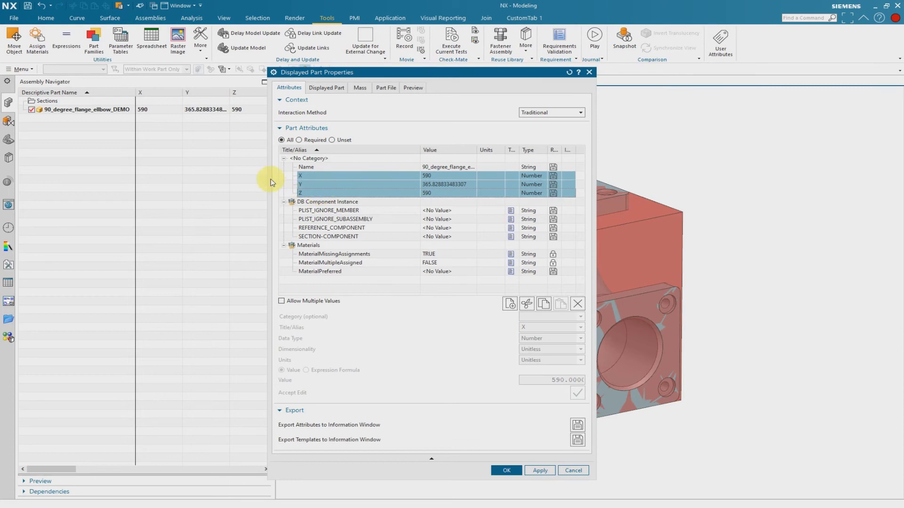